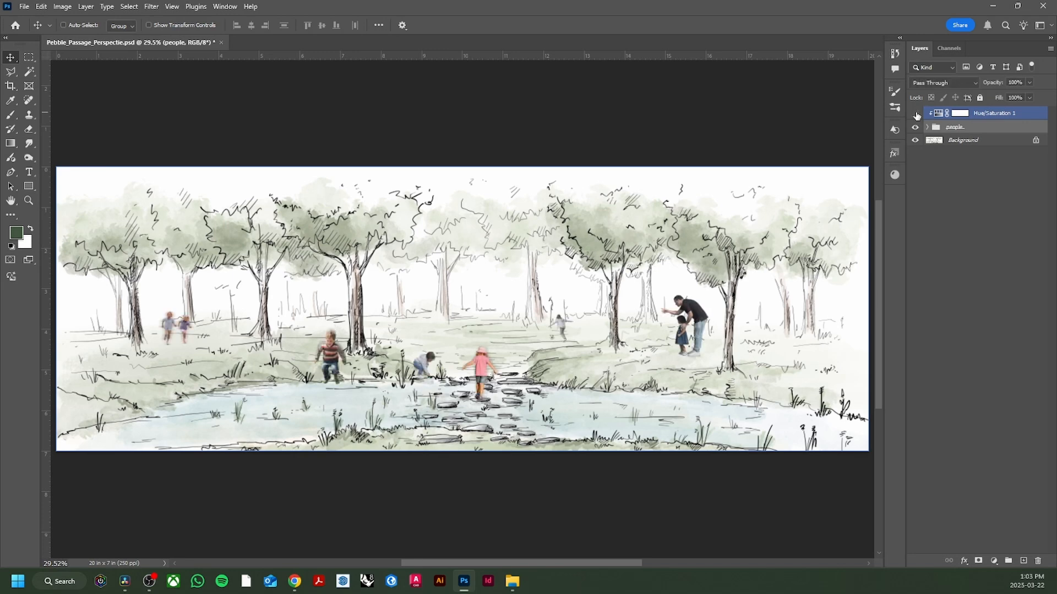
{"action": "left_click", "coordinate": [916, 115]}
- Hide the Hue/Saturation 1 adjustment layer and the people group so only the background sketch shows
{"action": "left_click", "coordinate": [916, 128]}
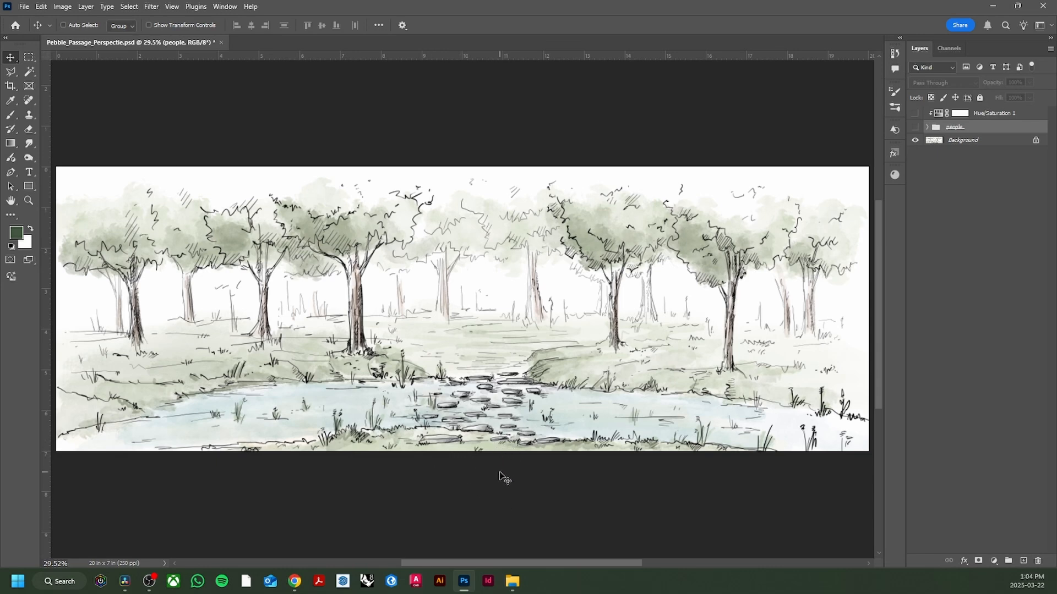
{"action": "left_click_drag", "start_coordinate": [904, 283], "coordinate": [914, 283]}
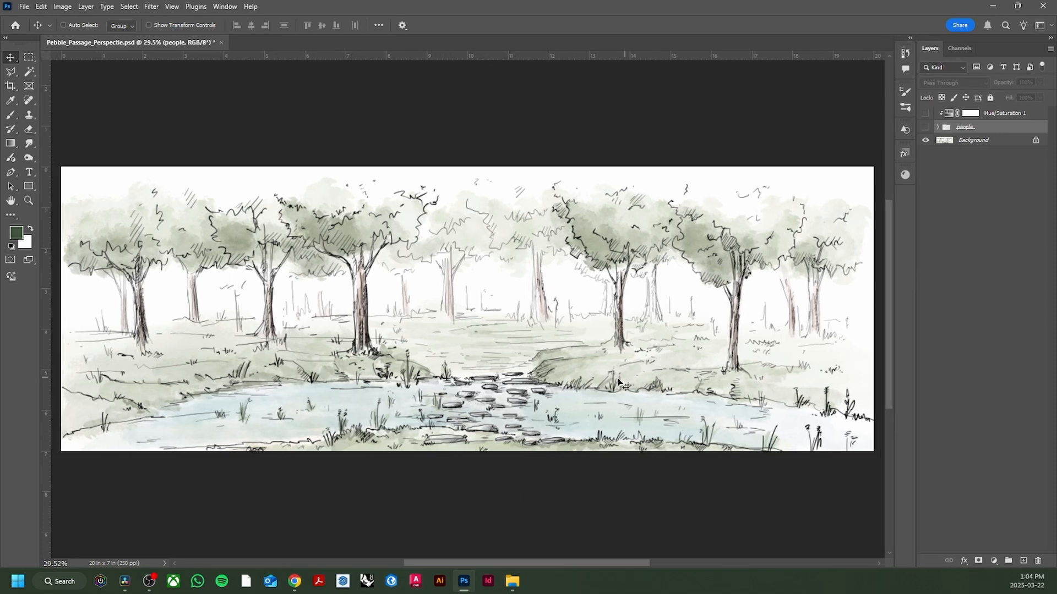
- Compare the park scene with and without the people group by toggling the group's visibility
{"action": "left_click", "coordinate": [926, 128]}
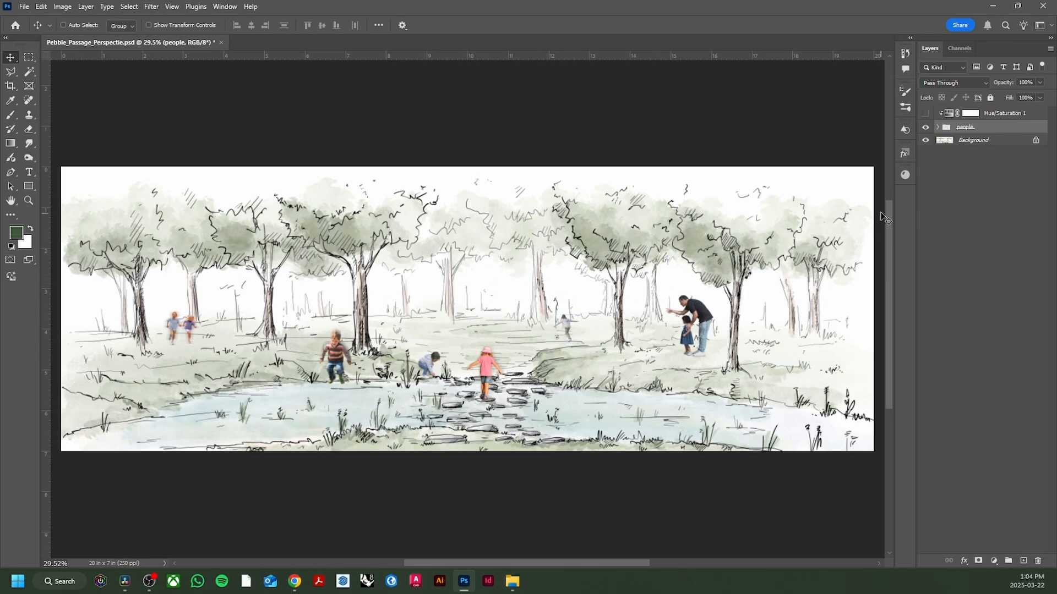
{"action": "left_click", "coordinate": [925, 127]}
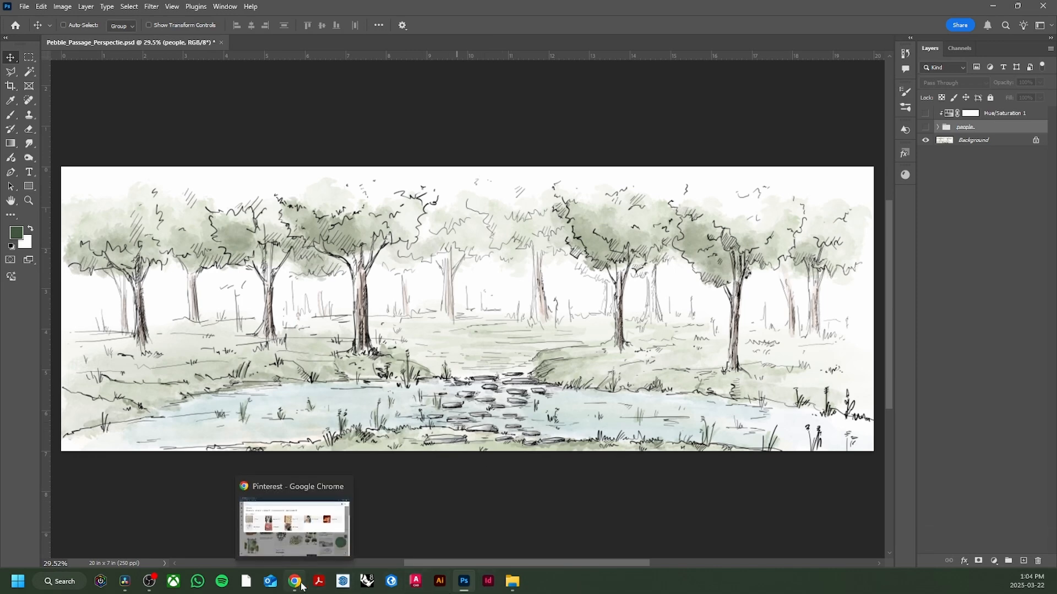
{"action": "left_click", "coordinate": [926, 128]}
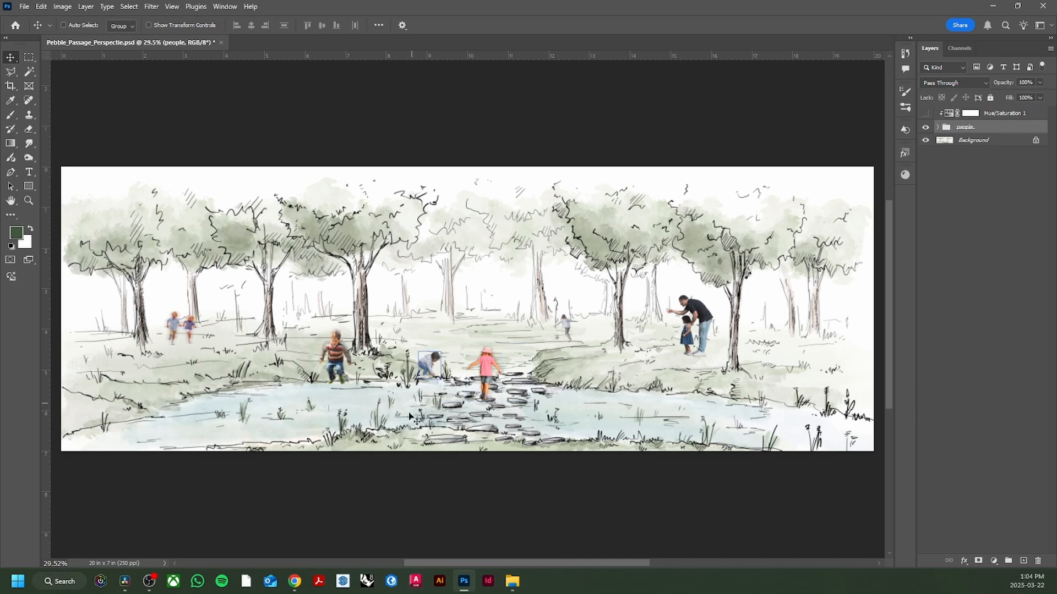
{"action": "left_click", "coordinate": [926, 128]}
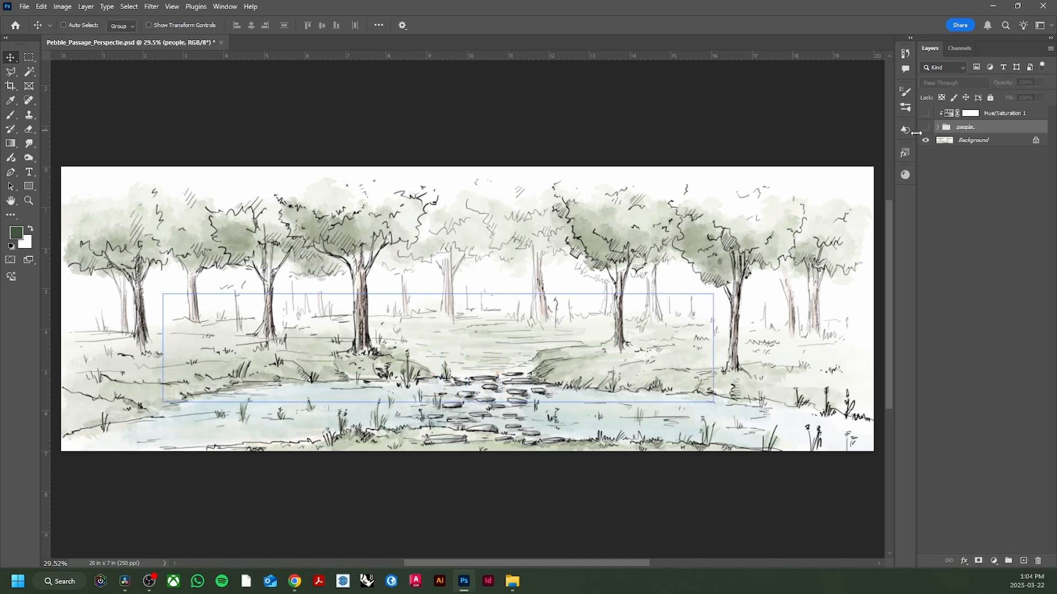
- Switch to Pinterest in Chrome and search for "child balancing"
{"action": "left_click", "coordinate": [294, 581]}
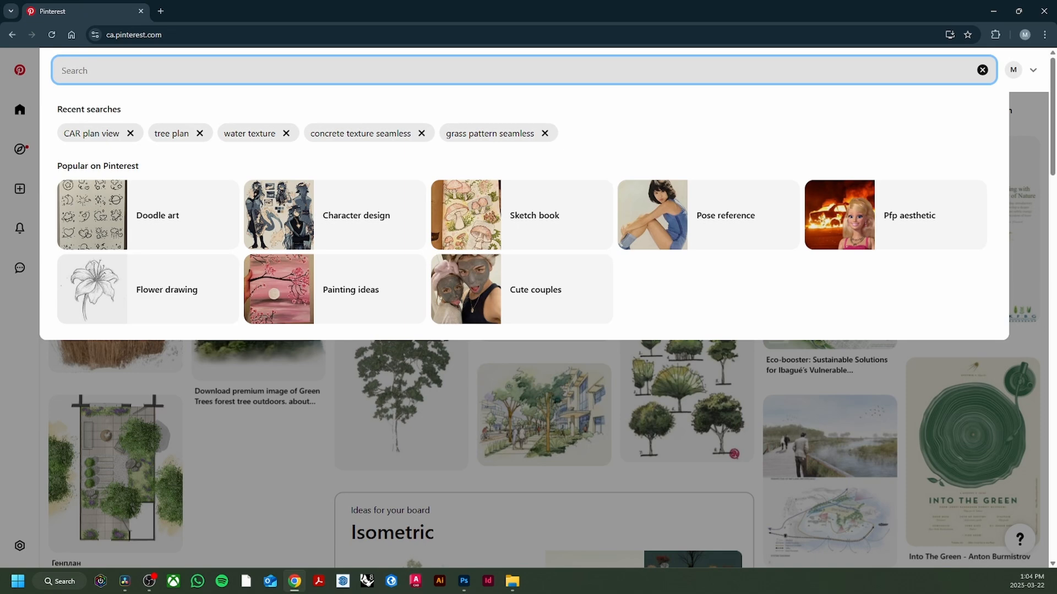
{"action": "type", "text": "child cr"}
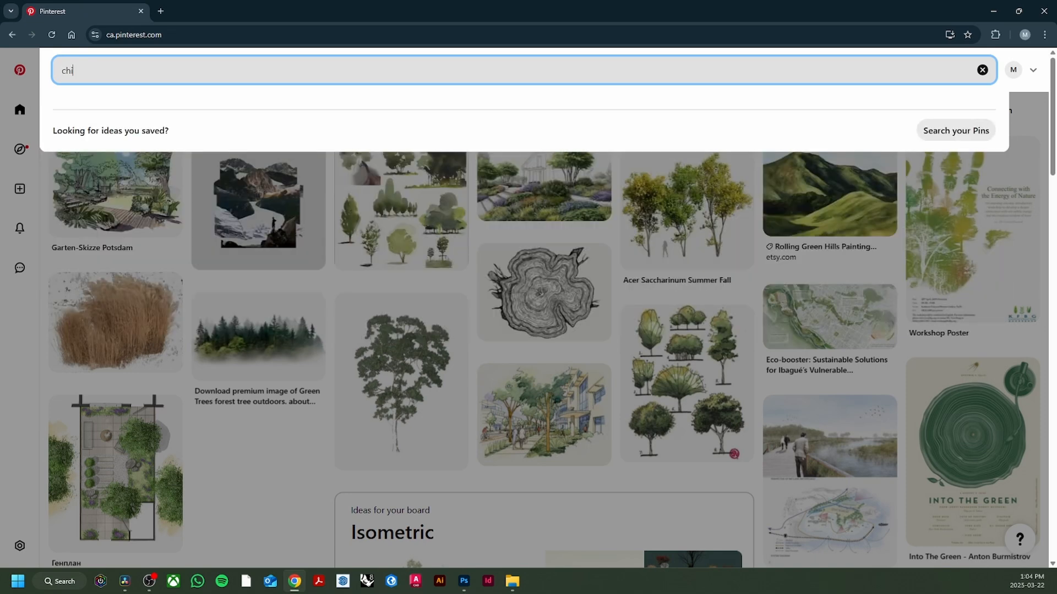
{"action": "key", "text": "BackSpace"}
{"action": "key", "text": "BackSpace"}
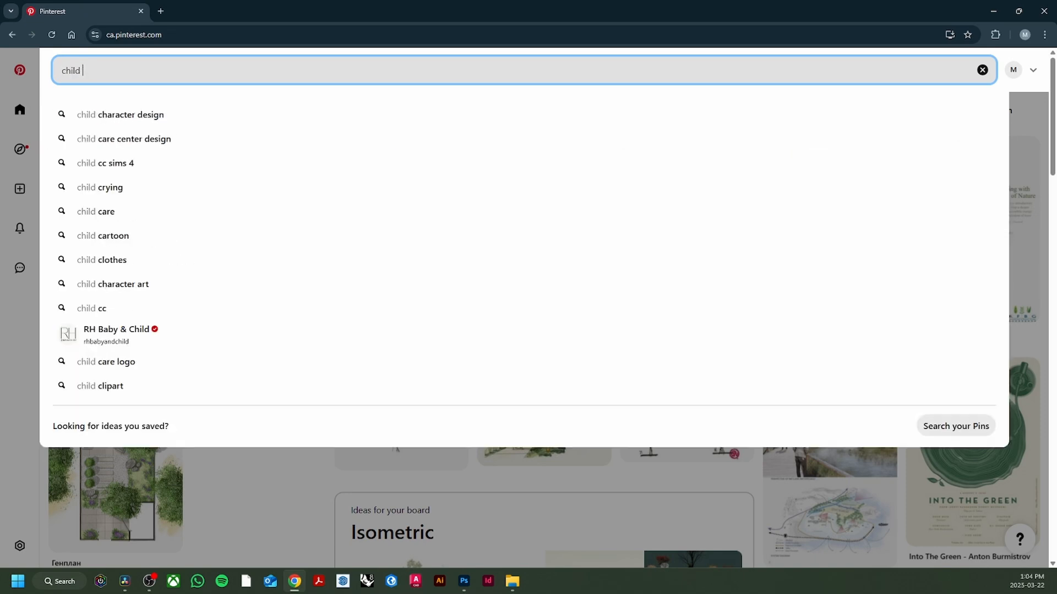
{"action": "type", "text": "balancing"}
{"action": "key", "text": "Return"}
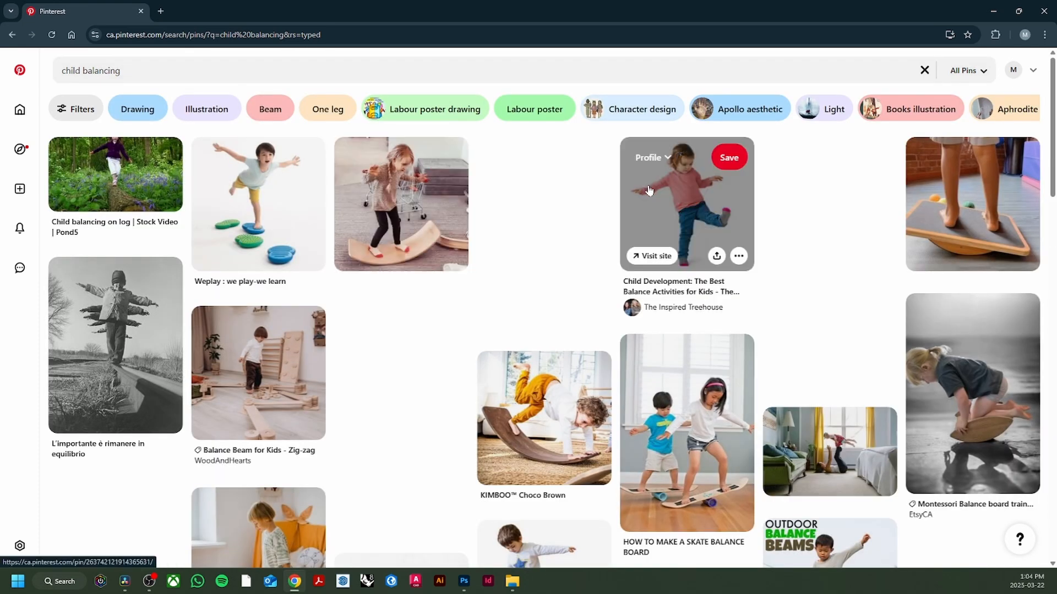
- Open the pin of the child in a pink shirt balancing on one leg and copy its image
{"action": "left_click", "coordinate": [687, 209]}
{"action": "right_click", "coordinate": [432, 220]}
{"action": "left_click", "coordinate": [500, 268]}
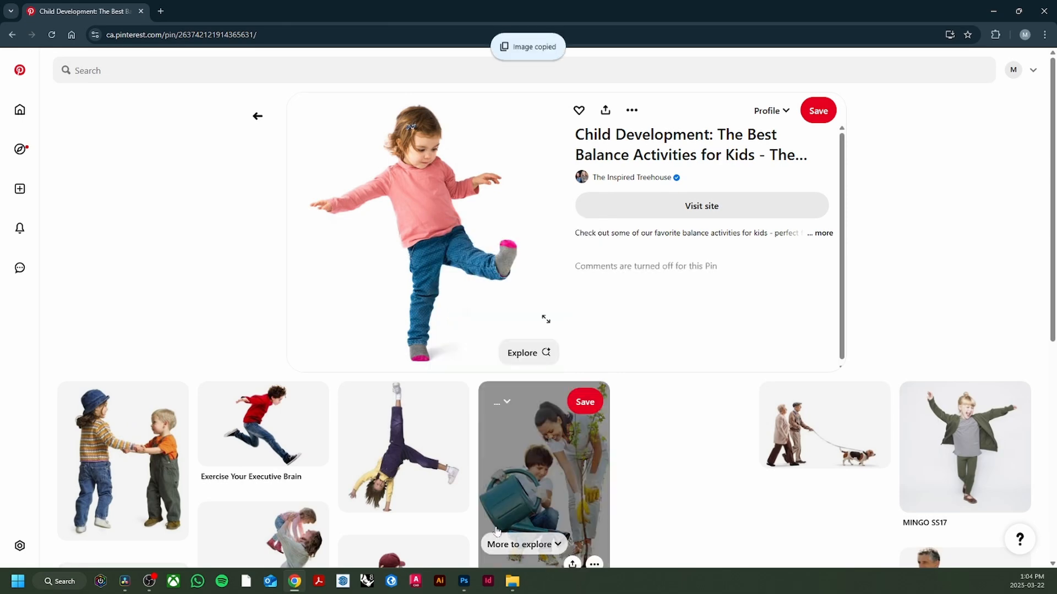
- Switch to Photoshop, paste the balancing child, and move its layer above Hue/Saturation 1 in the layer stack
{"action": "left_click", "coordinate": [464, 581]}
{"action": "key", "text": "ctrl+v"}
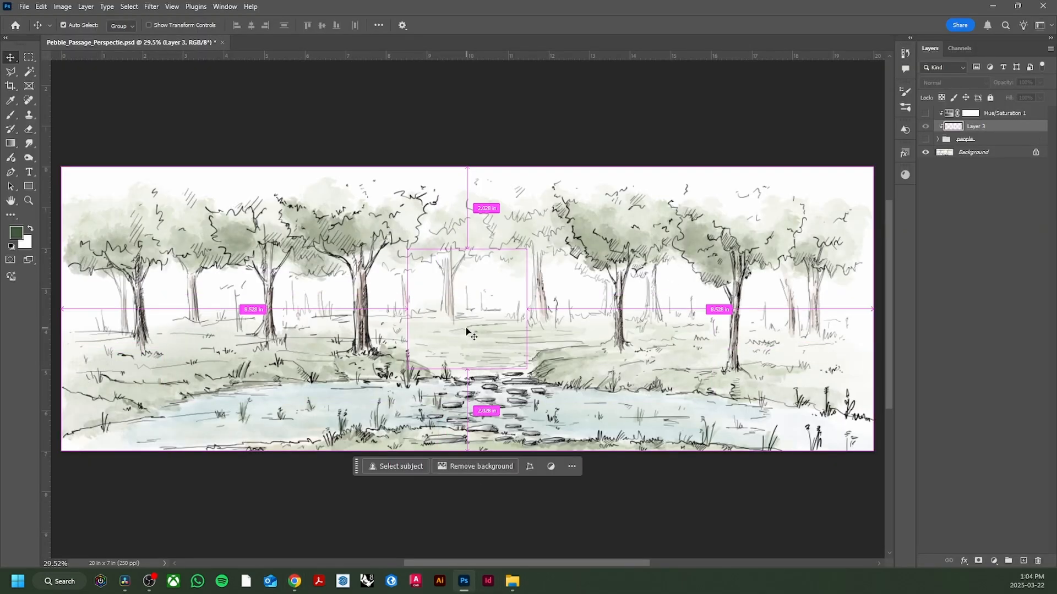
{"action": "left_click_drag", "start_coordinate": [967, 127], "coordinate": [952, 113]}
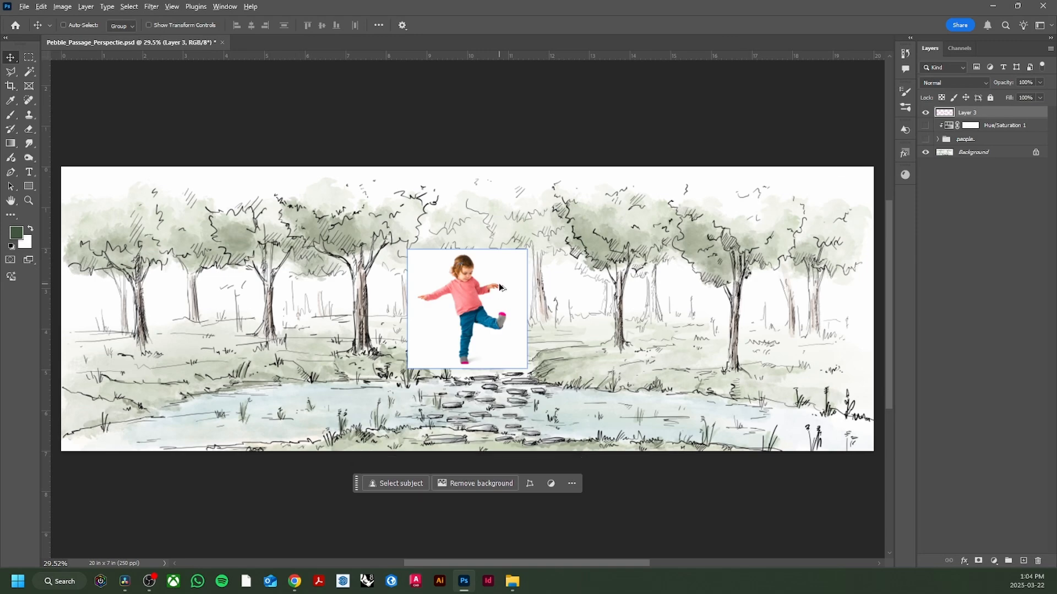
- Mask out the white background around the pasted child so only the figure shows over the sketch
{"action": "scroll", "coordinate": [498, 283], "scroll_direction": "up", "scroll_amount": 4}
{"action": "scroll", "coordinate": [503, 293], "scroll_direction": "down", "scroll_amount": 2}
{"action": "key", "text": "w"}
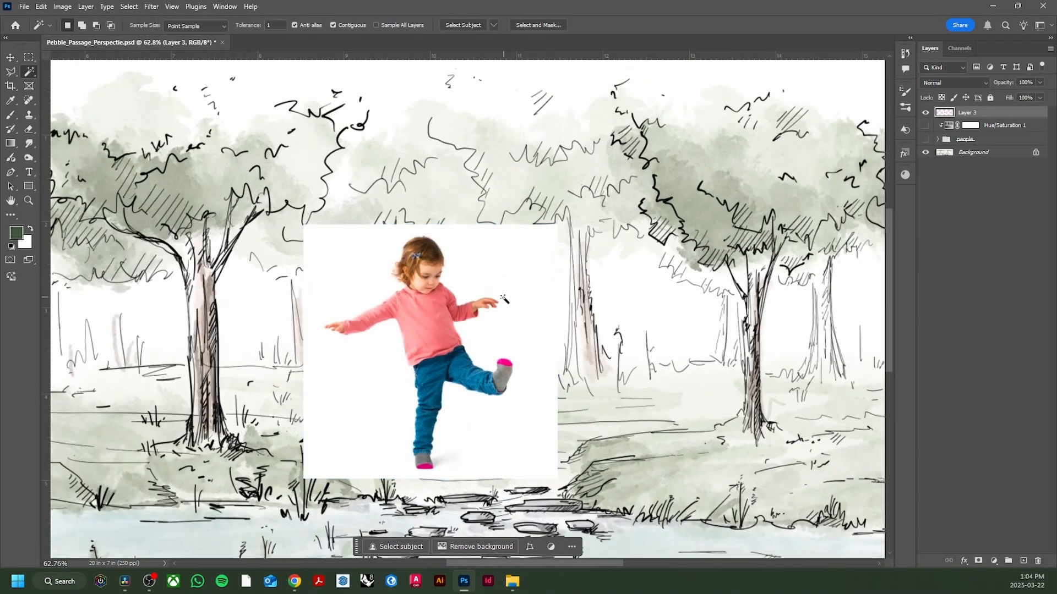
{"action": "left_click", "coordinate": [519, 280]}
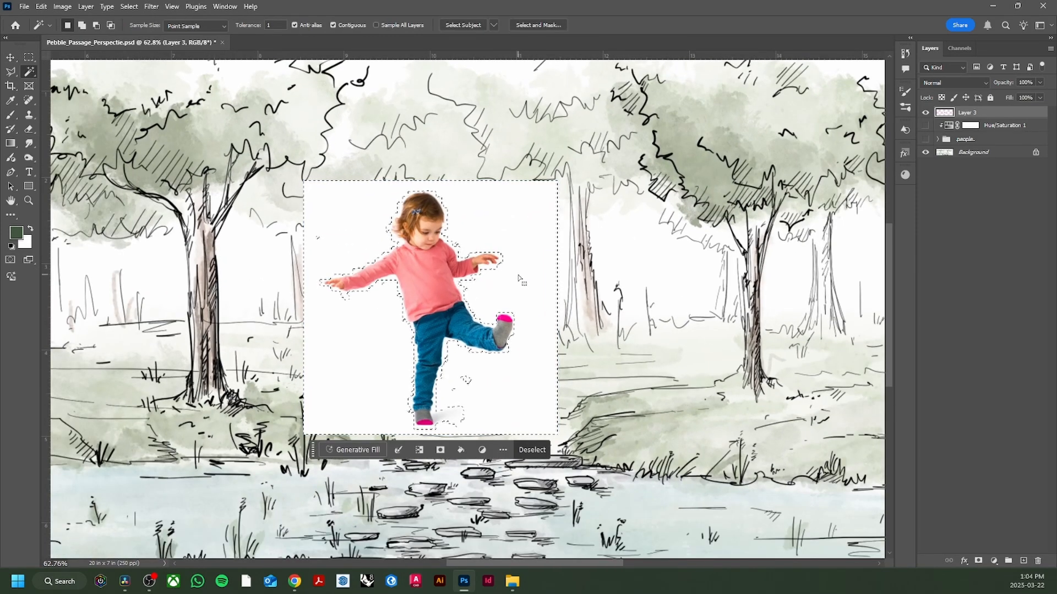
{"action": "key", "text": "ctrl+d"}
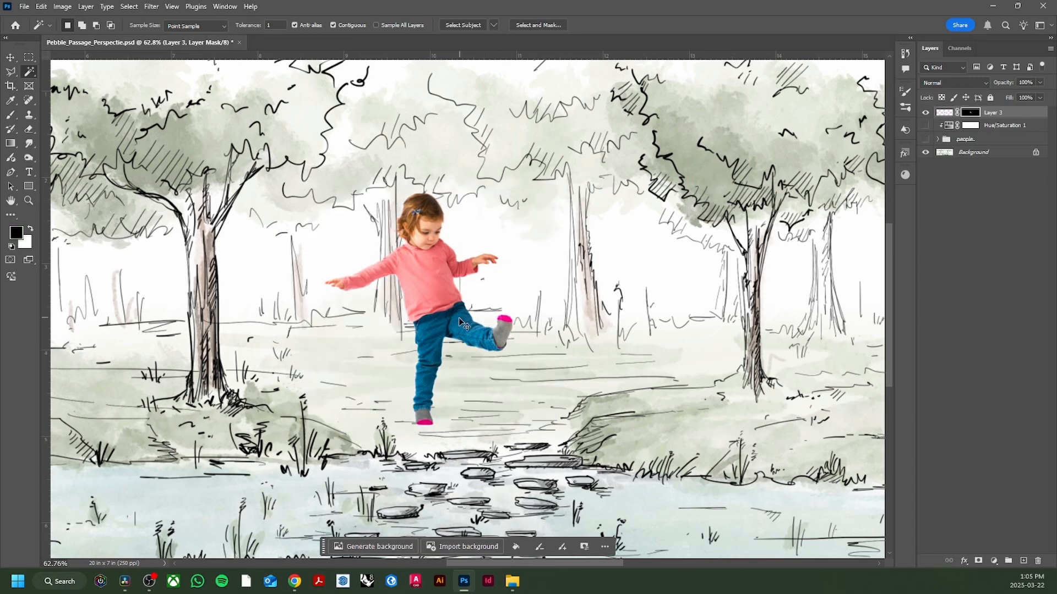
- Scale the child down to stand on the stepping stones in the pond, and set its layer opacity to 90%
{"action": "key", "text": "ctrl+t"}
{"action": "key", "text": "ctrl+0"}
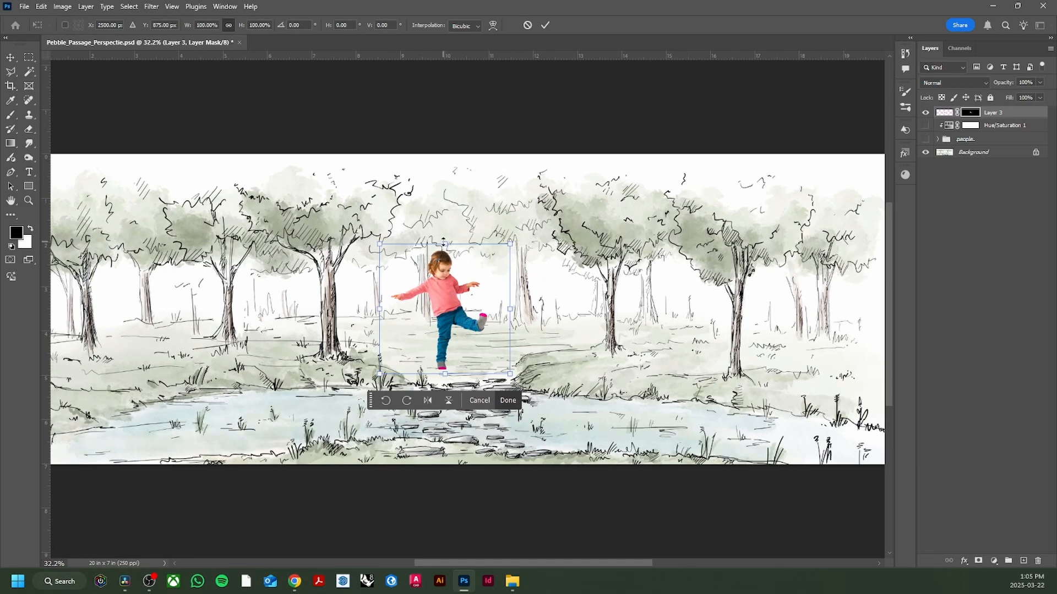
{"action": "left_click_drag", "start_coordinate": [443, 242], "coordinate": [464, 373]}
{"action": "left_click", "coordinate": [523, 453]}
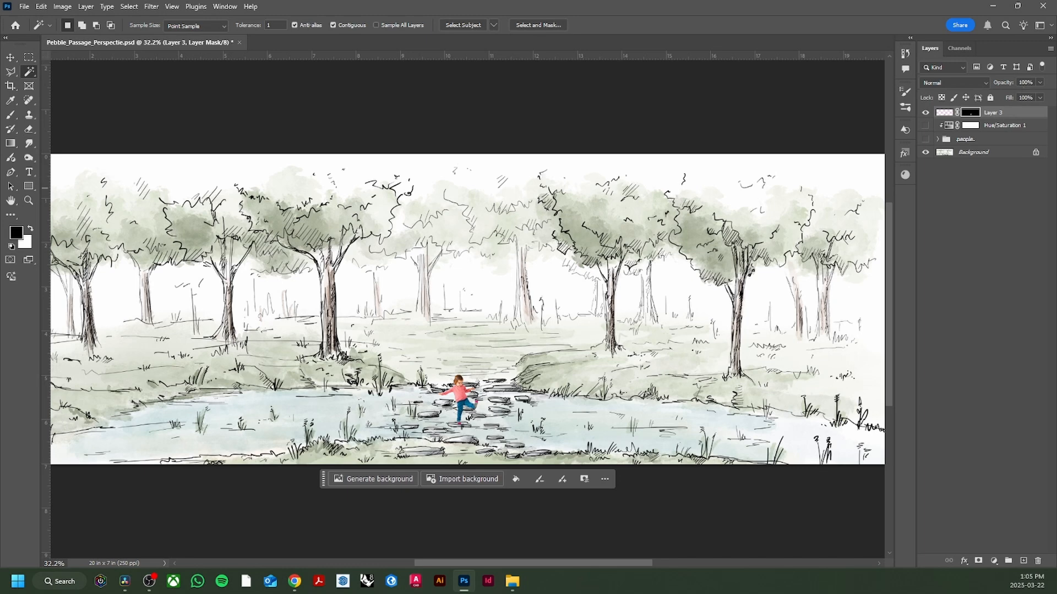
{"action": "type", "text": "90"}
- Add a Hue/Saturation adjustment with saturation -16 and lightness +6, clipped to the child layer
{"action": "scroll", "coordinate": [514, 346], "scroll_direction": "up", "scroll_amount": 1}
{"action": "left_click", "coordinate": [994, 560]}
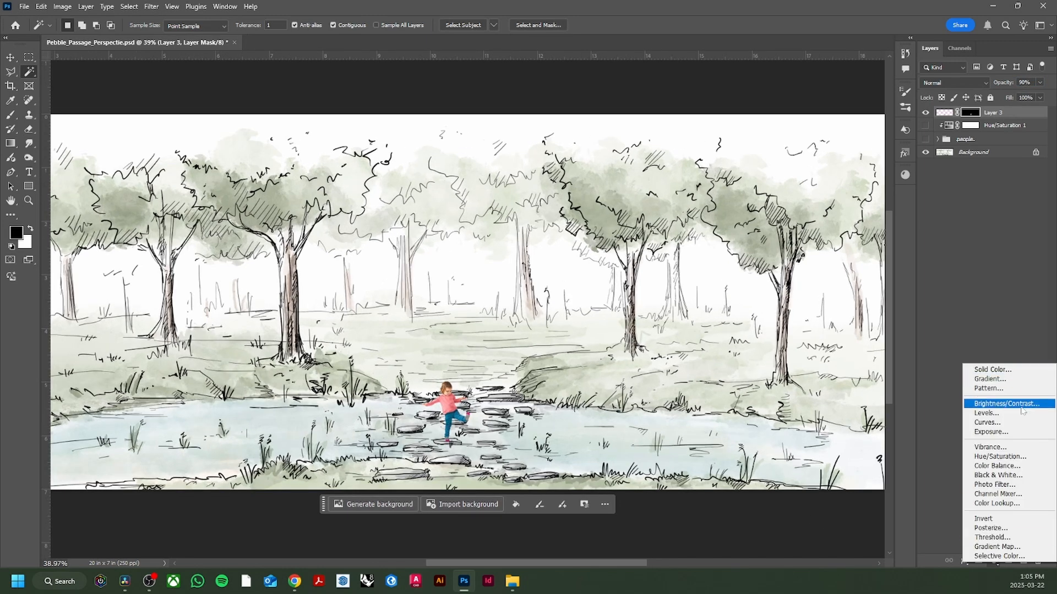
{"action": "left_click", "coordinate": [999, 456]}
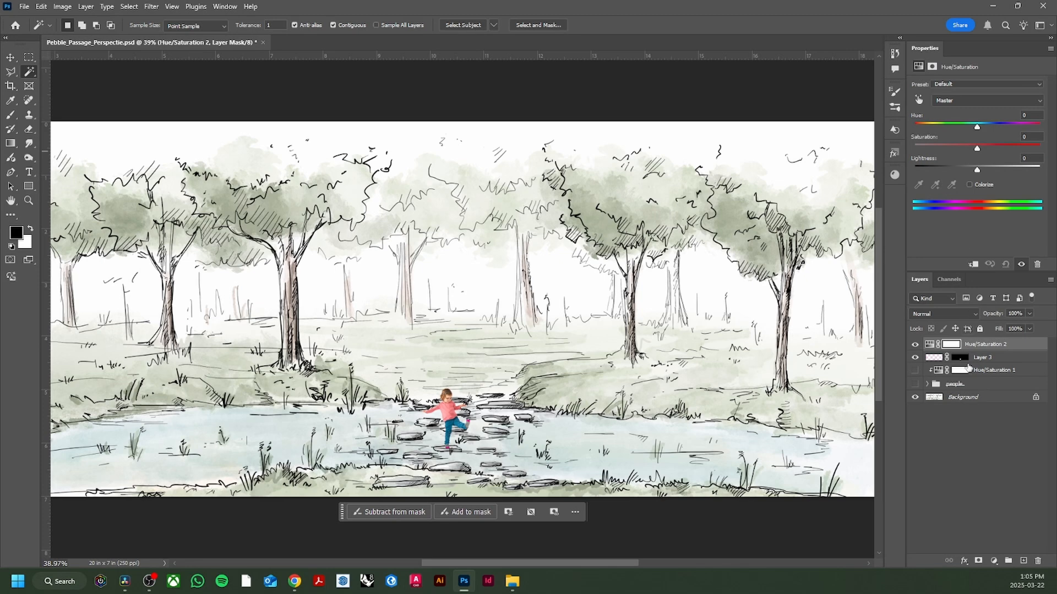
{"action": "left_click", "coordinate": [988, 362]}
{"action": "left_click", "coordinate": [978, 344]}
{"action": "left_click_drag", "start_coordinate": [970, 150], "coordinate": [981, 172]}
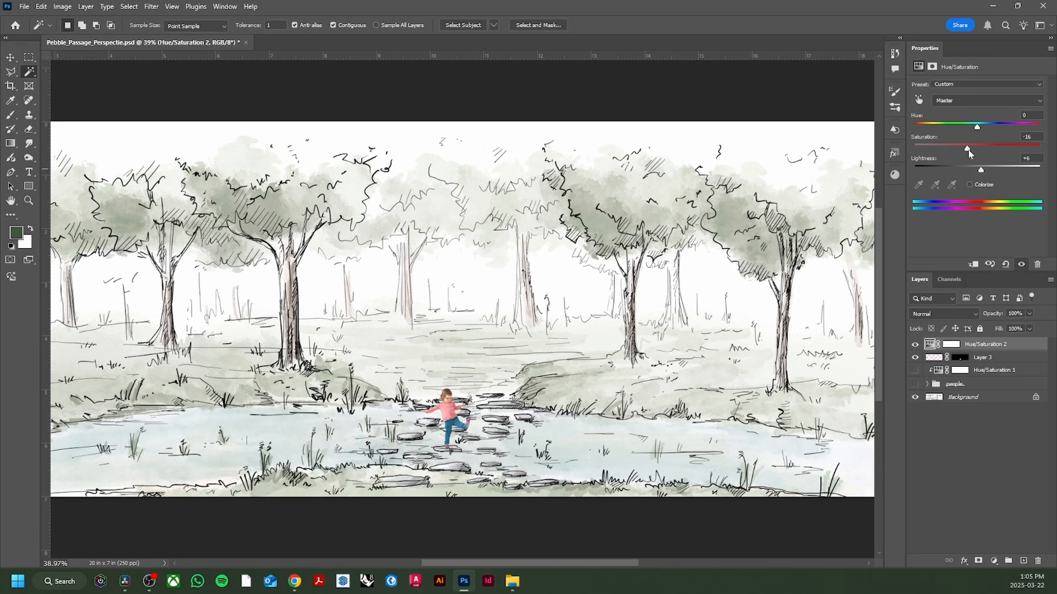
{"action": "right_click", "coordinate": [982, 51]}
{"action": "left_click", "coordinate": [985, 60]}
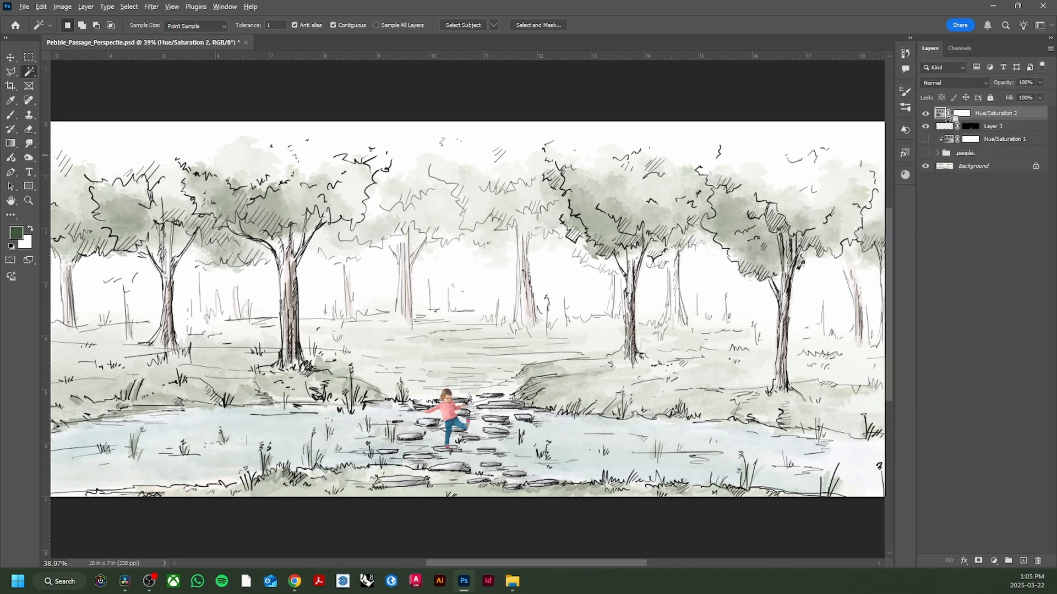
{"action": "left_click", "coordinate": [950, 126], "text": "alt"}
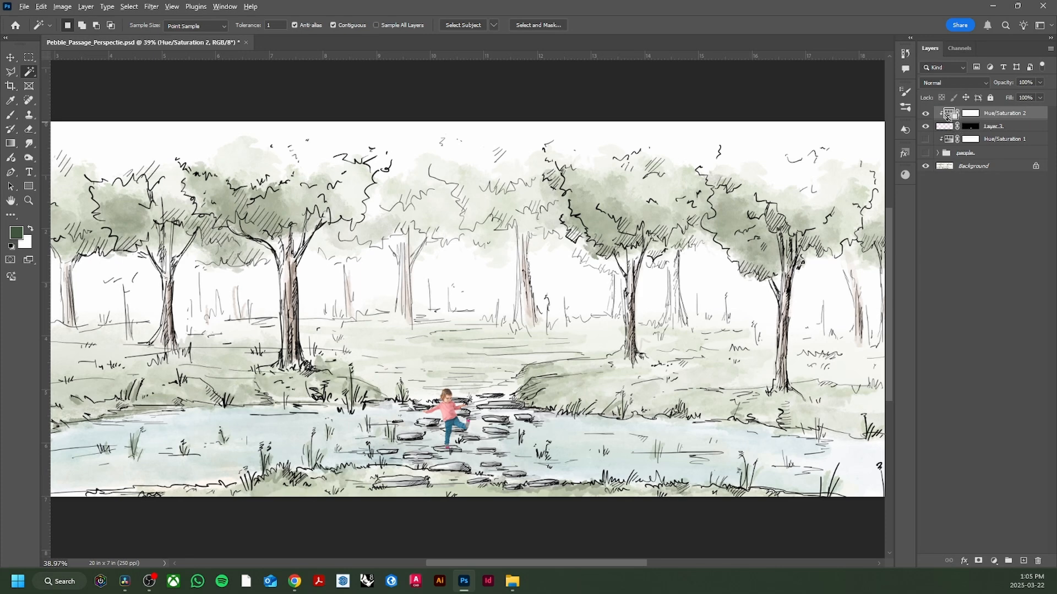
- Put the child layer in a new group named PEOPLE
{"action": "left_click", "coordinate": [958, 127]}
{"action": "key", "text": "ctrl+g"}
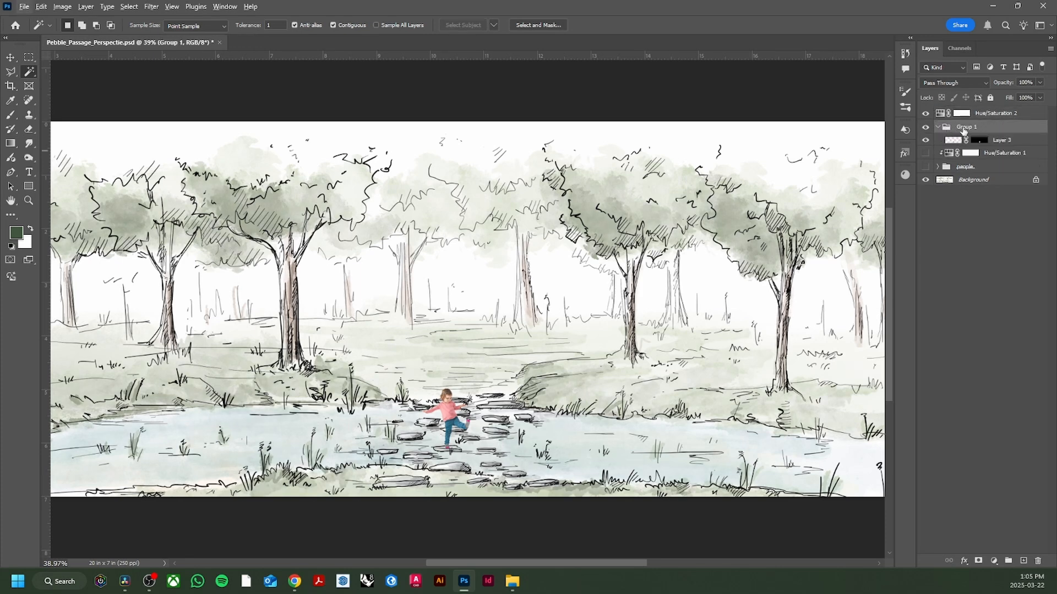
{"action": "double_click", "coordinate": [965, 127]}
{"action": "type", "text": "PEOPLE"}
{"action": "key", "text": "Return"}
- Clip the Hue/Saturation 2 adjustment layer to the PEOPLE group
{"action": "left_click", "coordinate": [965, 119], "text": "alt"}
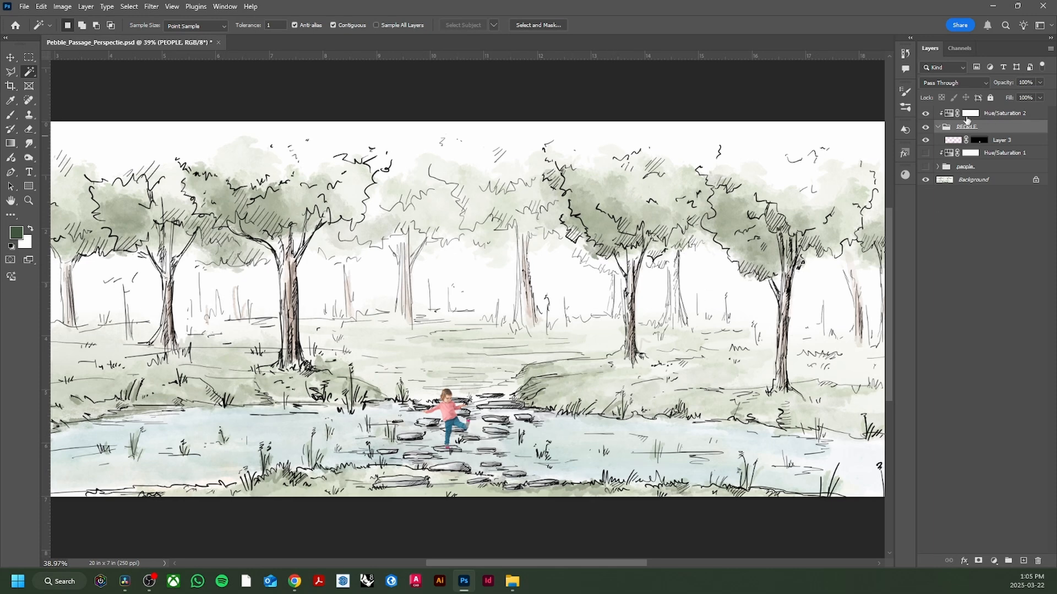
{"action": "left_click", "coordinate": [967, 120], "text": "alt"}
{"action": "left_click", "coordinate": [966, 114]}
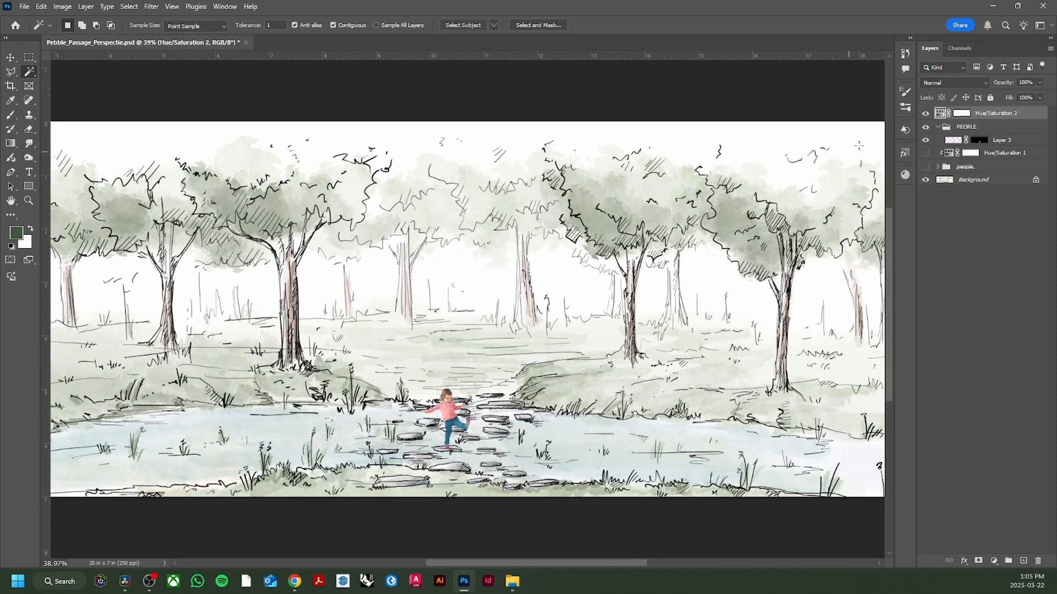
{"action": "key", "text": "ctrl+alt+g"}
{"action": "scroll", "coordinate": [525, 348], "scroll_direction": "down", "scroll_amount": 1}
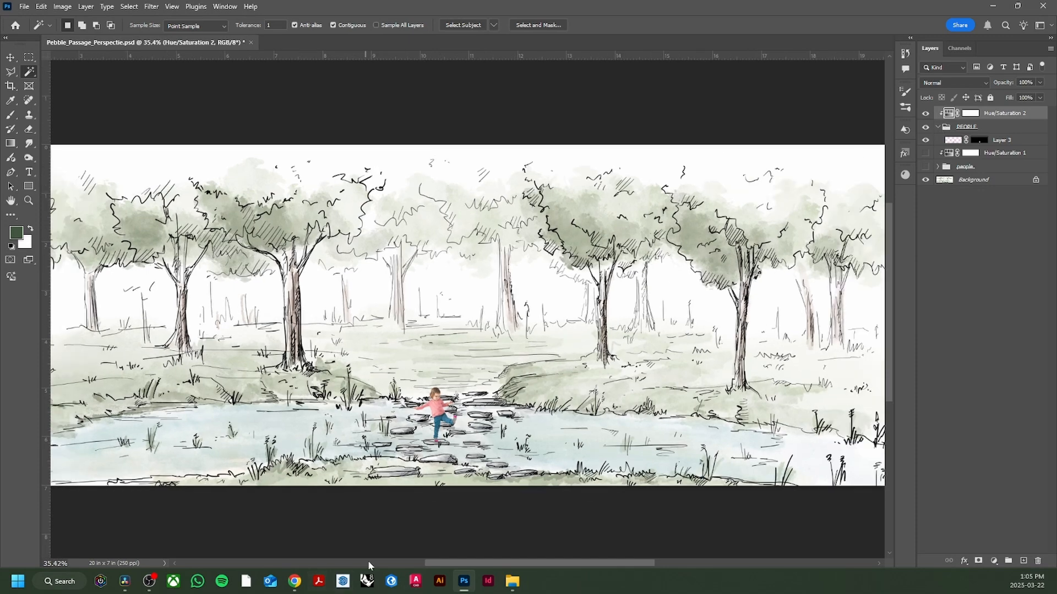
- Switch back to Pinterest in Chrome and search for "KIDS RUNNING"
{"action": "left_click", "coordinate": [295, 581]}
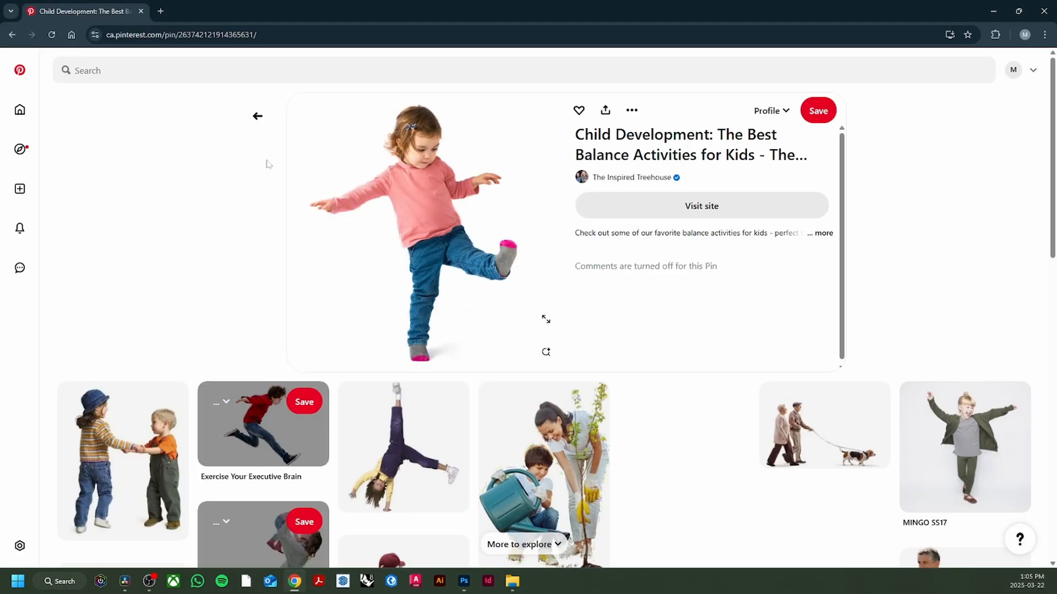
{"action": "left_click", "coordinate": [258, 116]}
{"action": "left_click", "coordinate": [55, 77]}
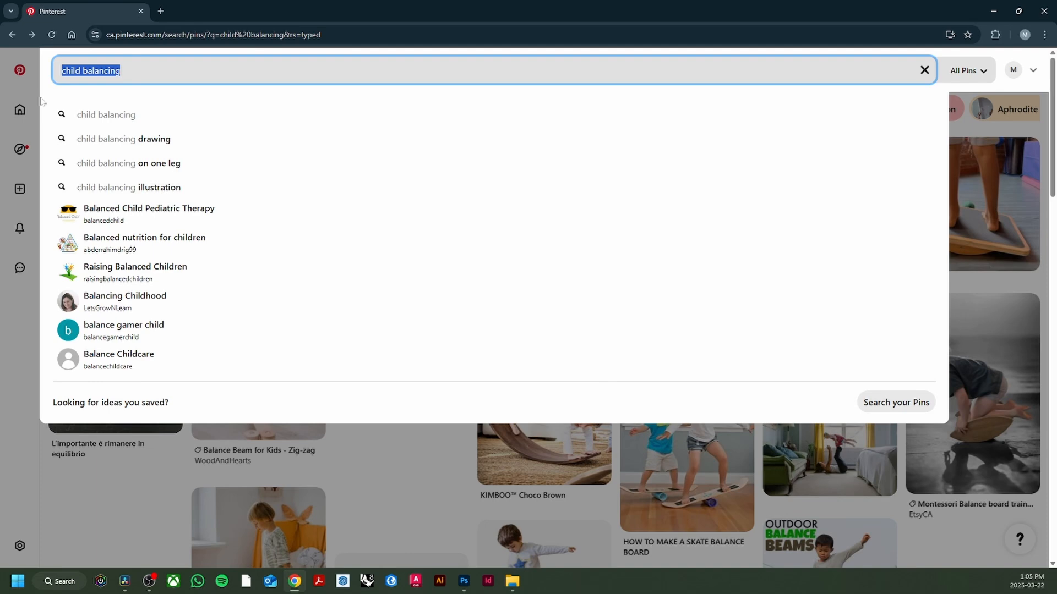
{"action": "type", "text": "KIDS RUNNI"}
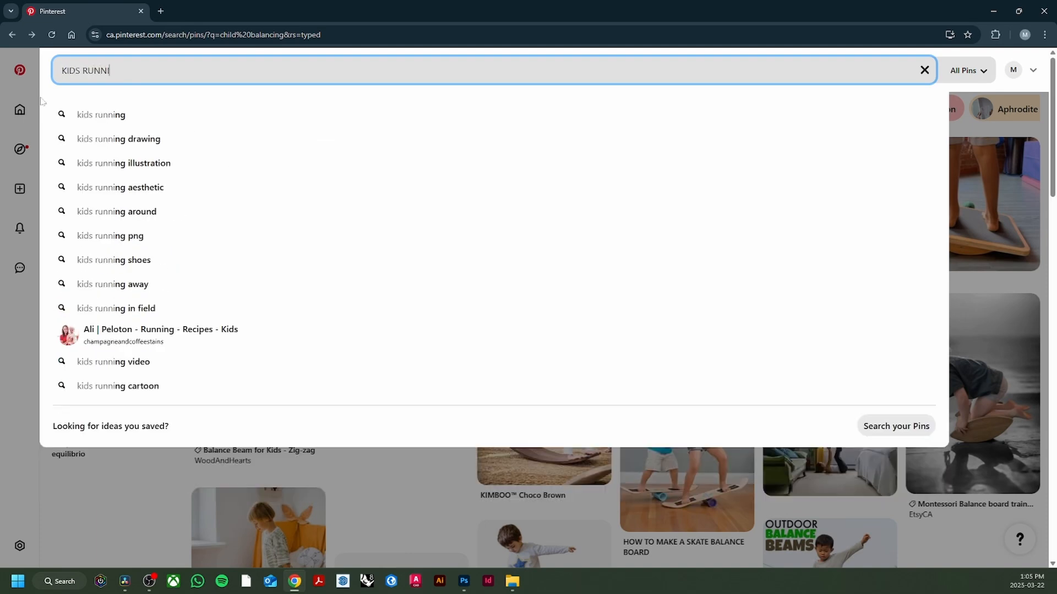
{"action": "type", "text": "NG"}
{"action": "key", "text": "Return"}
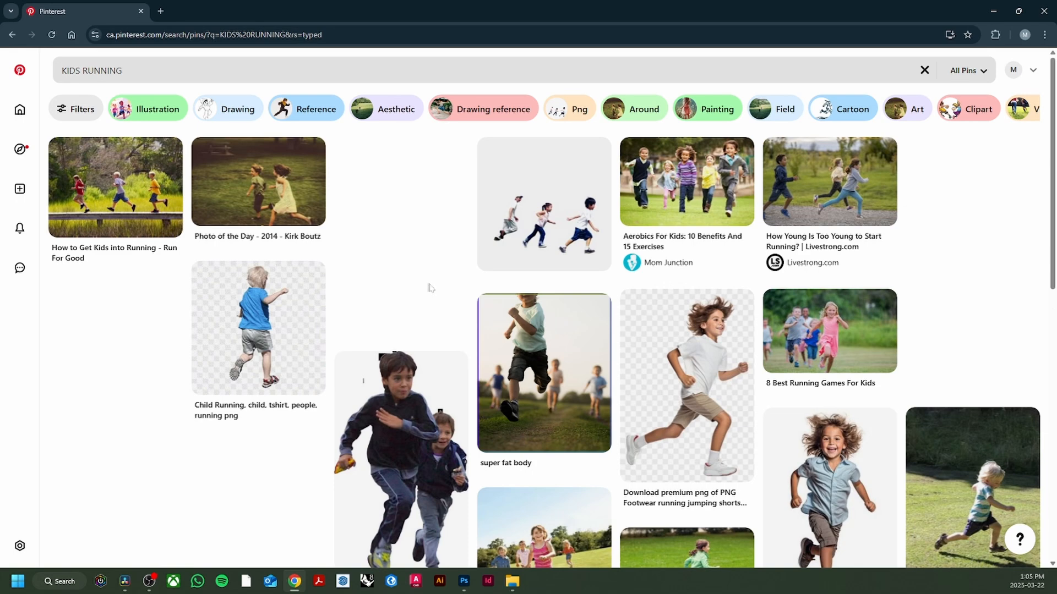
- Open the pin of the running child in a white shirt and beige shorts and copy its image
{"action": "scroll", "coordinate": [430, 287], "scroll_direction": "down", "scroll_amount": 1}
{"action": "left_click", "coordinate": [673, 335]}
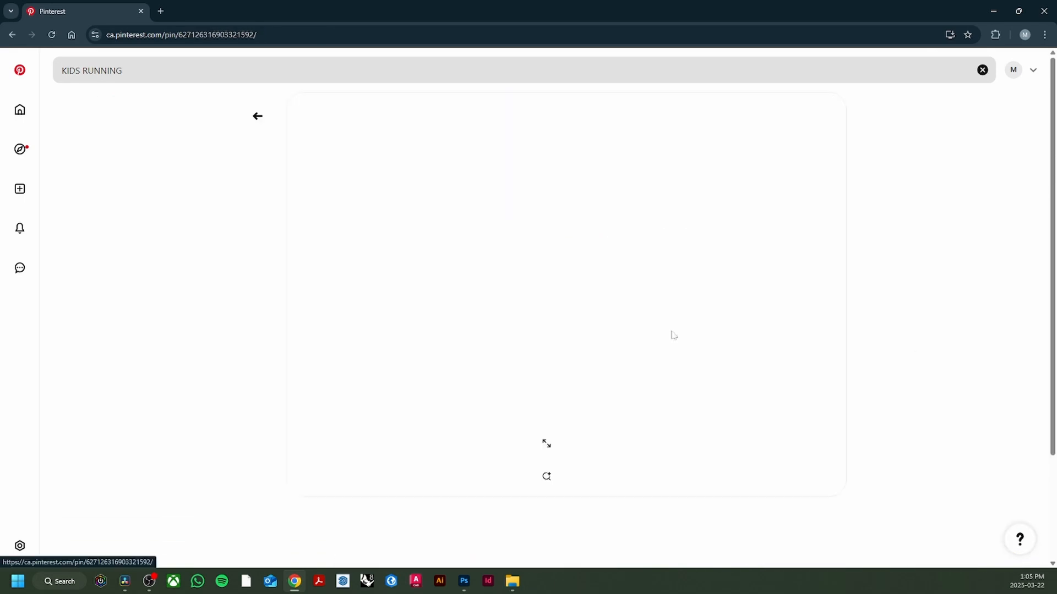
{"action": "right_click", "coordinate": [452, 291]}
{"action": "left_click", "coordinate": [484, 335]}
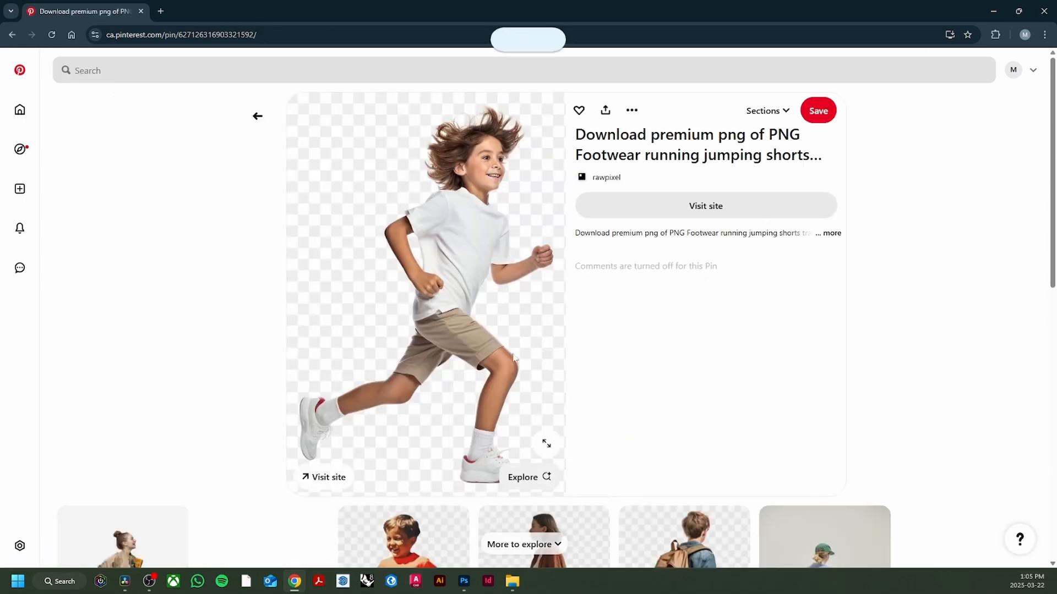
- Switch to Photoshop, paste the running child into the park scene, and mask out its background
{"action": "left_click", "coordinate": [469, 585]}
{"action": "key", "text": "ctrl+v"}
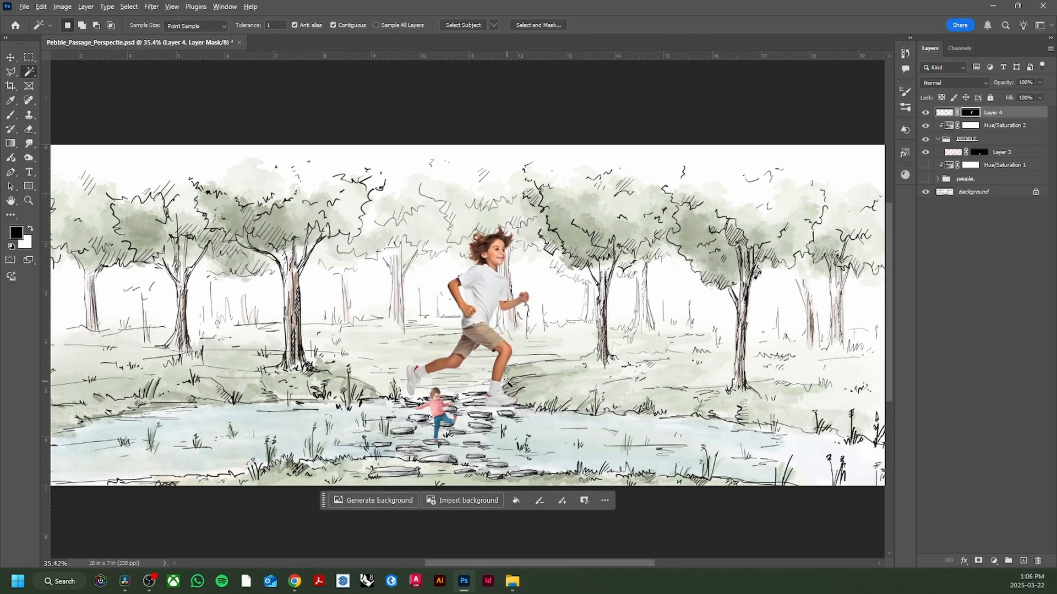
- Scale the running child down to about 23.6% and place it on the grass between the two leftmost trees
{"action": "scroll", "coordinate": [505, 386], "scroll_direction": "up", "scroll_amount": 1}
{"action": "key", "text": "ctrl+t"}
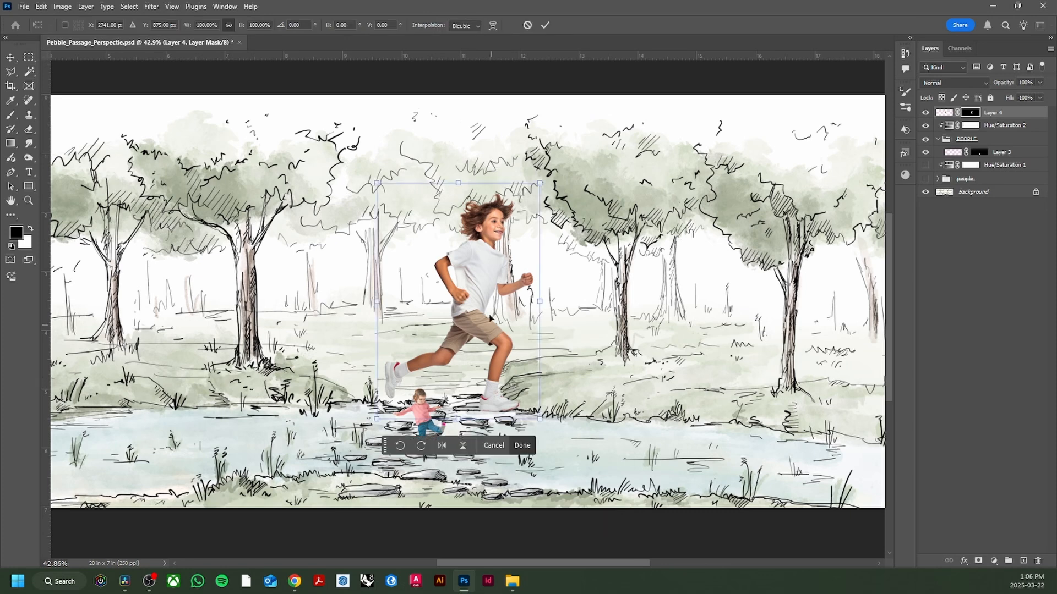
{"action": "left_click_drag", "start_coordinate": [460, 187], "coordinate": [173, 317]}
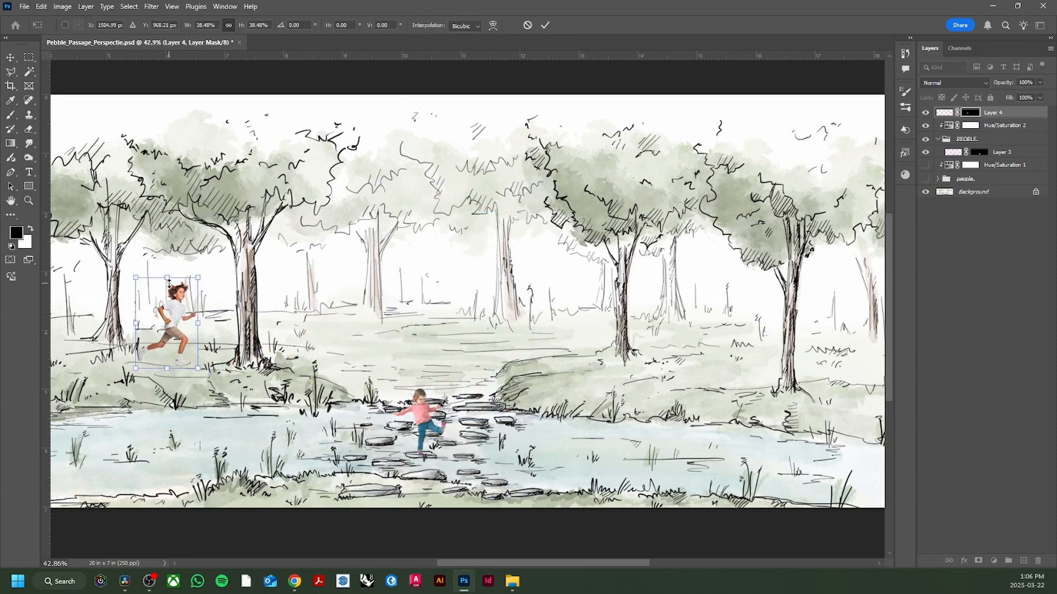
{"action": "left_click_drag", "start_coordinate": [172, 280], "coordinate": [183, 334]}
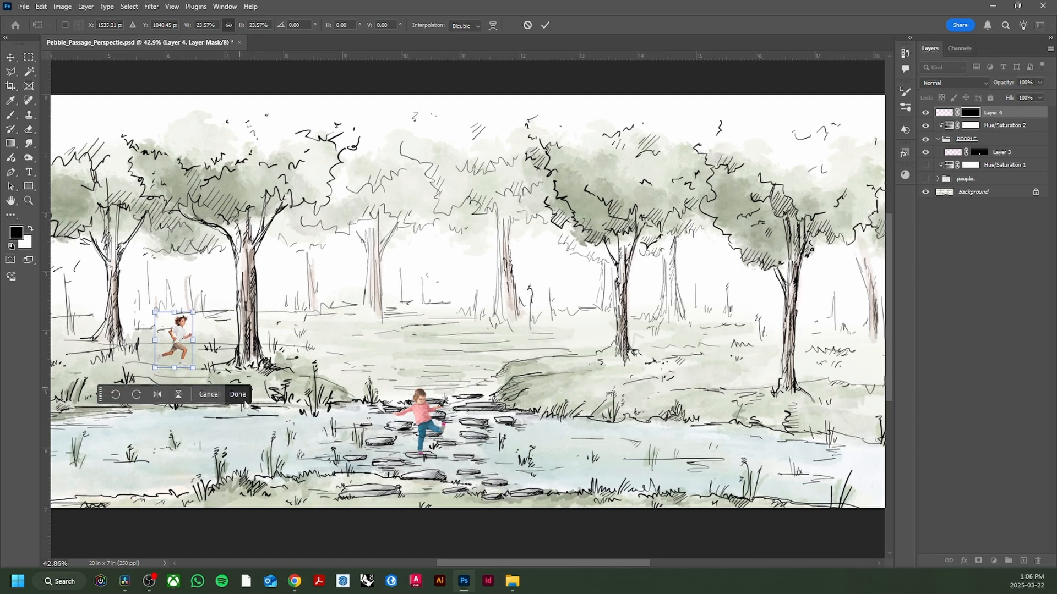
{"action": "left_click", "coordinate": [242, 395]}
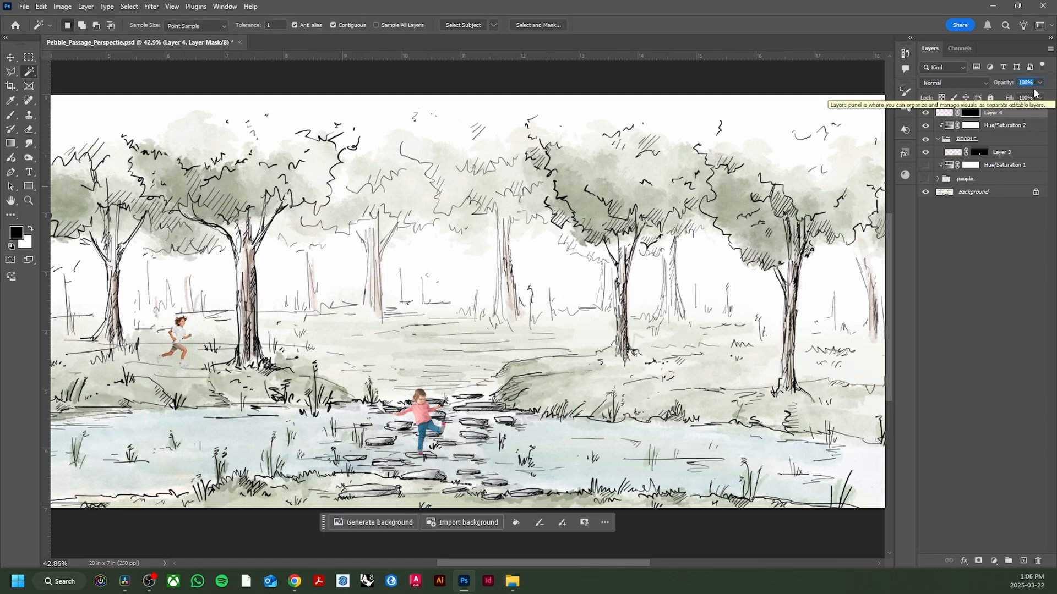
- Set the running child's layer opacity to 85% and move the layer into the PEOPLE group above Layer 3
{"action": "type", "text": "85"}
{"action": "left_click_drag", "start_coordinate": [1009, 113], "coordinate": [997, 145]}
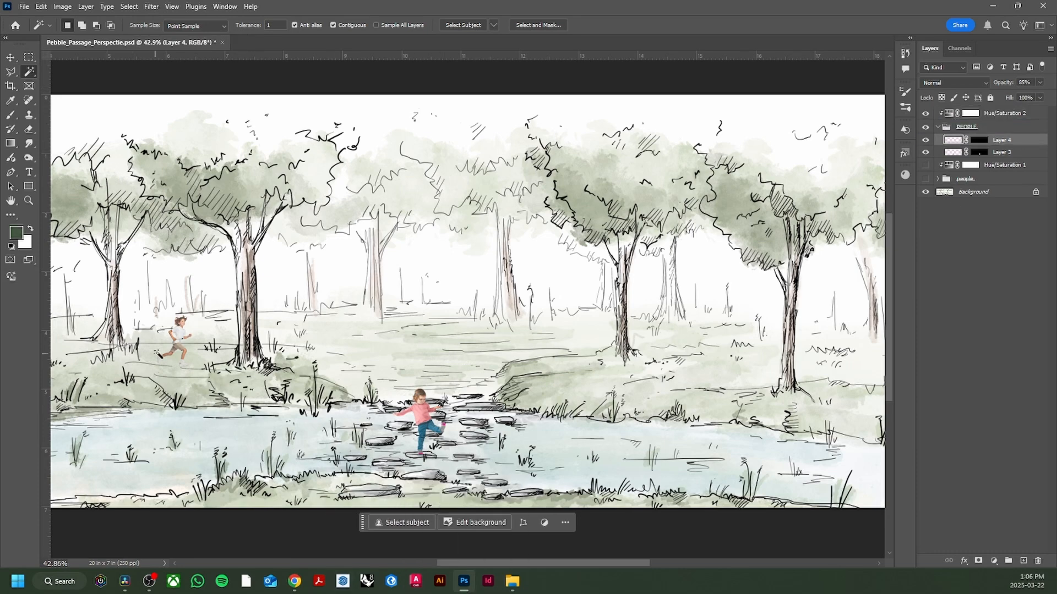
- Duplicate the running child's layer inside the PEOPLE group
{"action": "scroll", "coordinate": [160, 347], "scroll_direction": "up", "scroll_amount": 2}
{"action": "scroll", "coordinate": [162, 341], "scroll_direction": "up", "scroll_amount": 1}
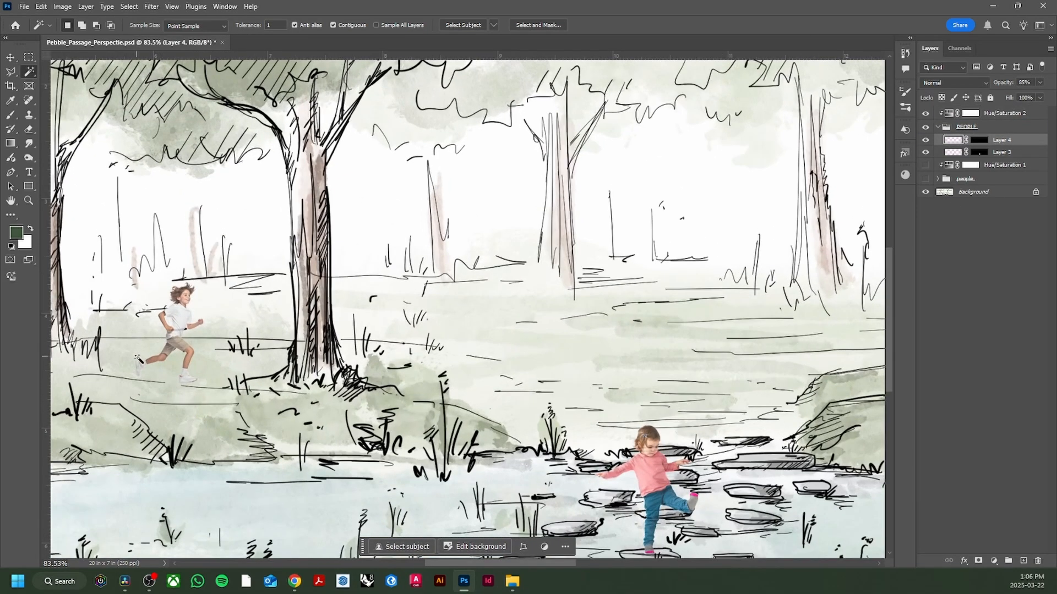
{"action": "scroll", "coordinate": [645, 435], "scroll_direction": "down", "scroll_amount": 1}
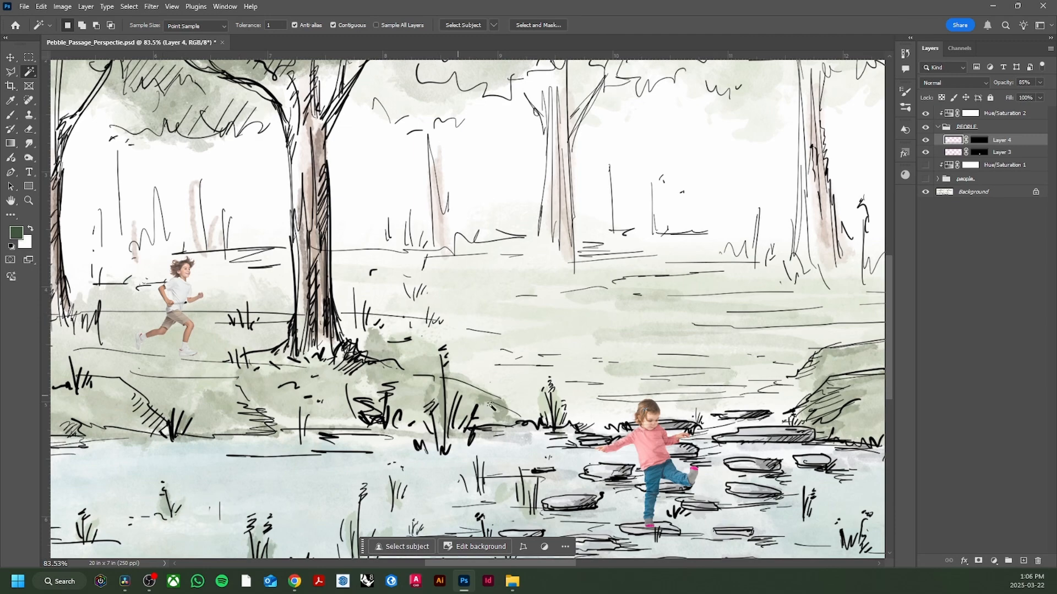
{"action": "scroll", "coordinate": [175, 292], "scroll_direction": "up", "scroll_amount": 1}
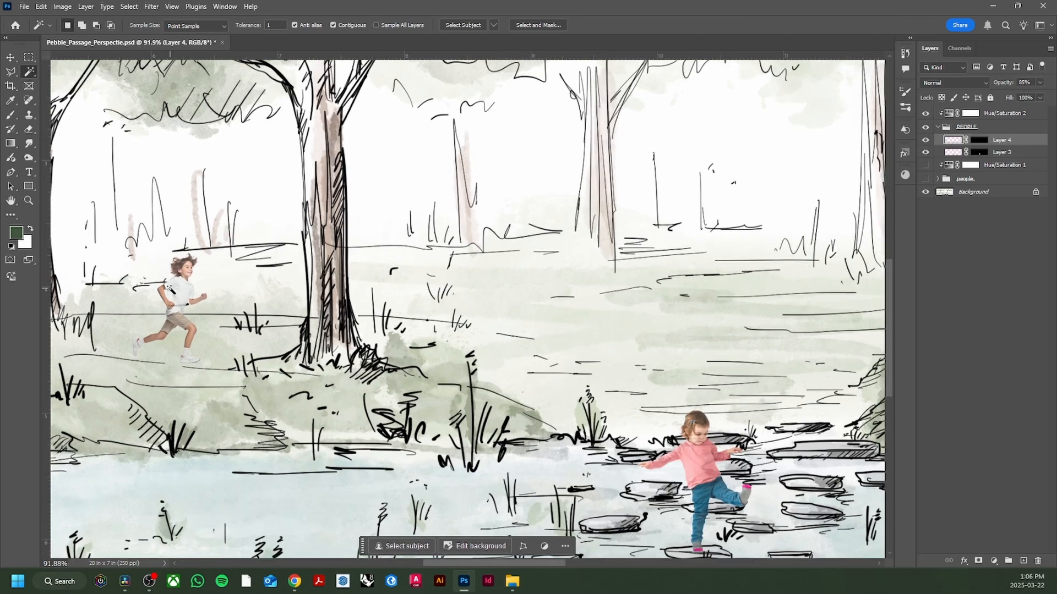
{"action": "key", "text": "v"}
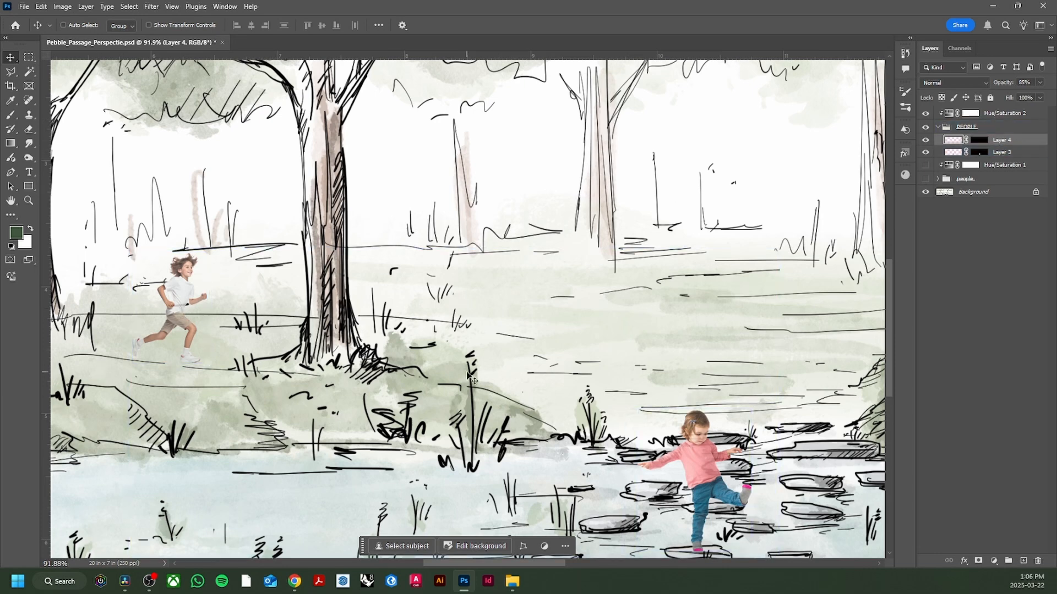
{"action": "key", "text": "ctrl+j"}
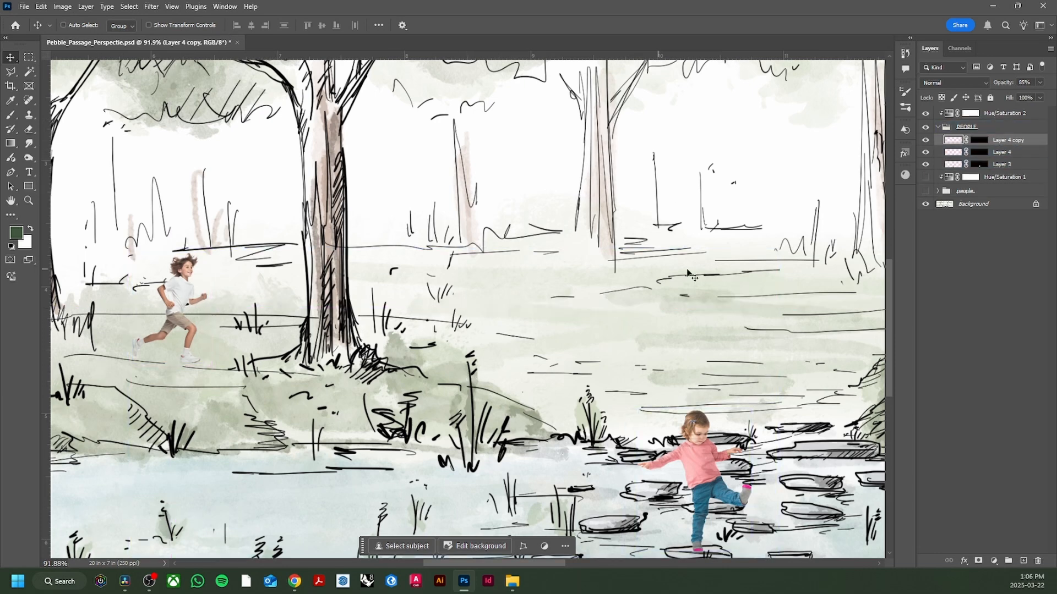
- Apply a near-horizontal Motion Blur to Layer 4, the running child beneath the sharp copy
{"action": "left_click", "coordinate": [1013, 153]}
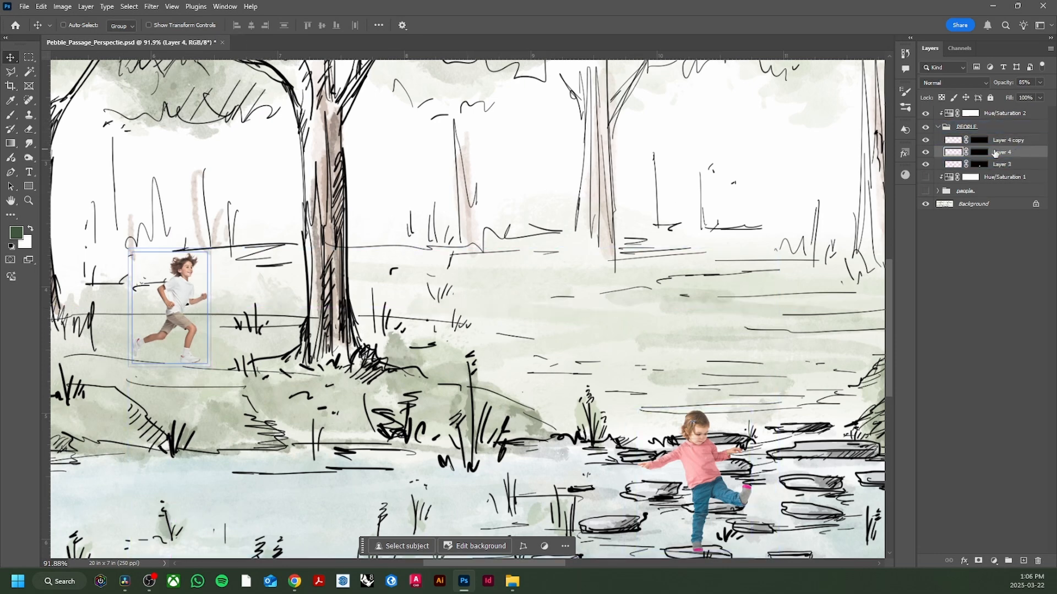
{"action": "left_click", "coordinate": [151, 7]}
{"action": "mouse_move", "coordinate": [192, 140]}
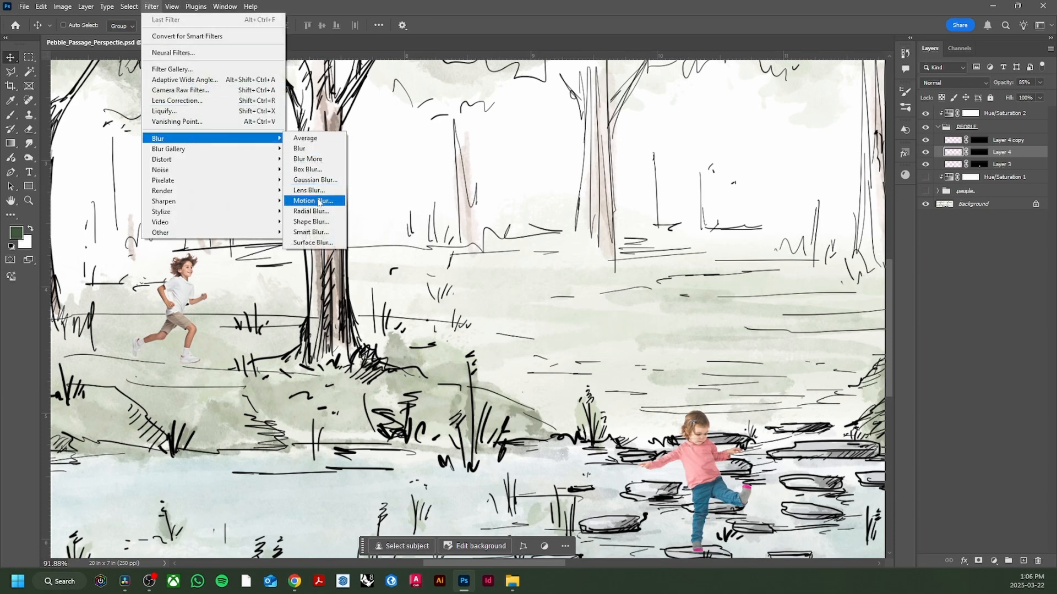
{"action": "left_click", "coordinate": [308, 201]}
{"action": "left_click_drag", "start_coordinate": [302, 201], "coordinate": [445, 194]}
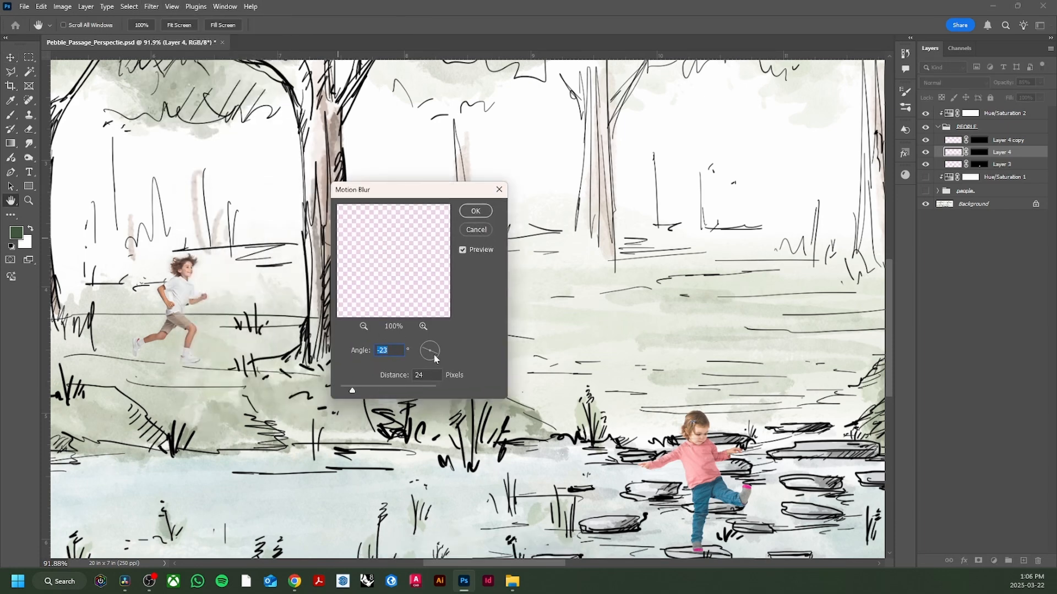
{"action": "left_click_drag", "start_coordinate": [438, 354], "coordinate": [441, 350]}
{"action": "left_click_drag", "start_coordinate": [359, 390], "coordinate": [358, 390]}
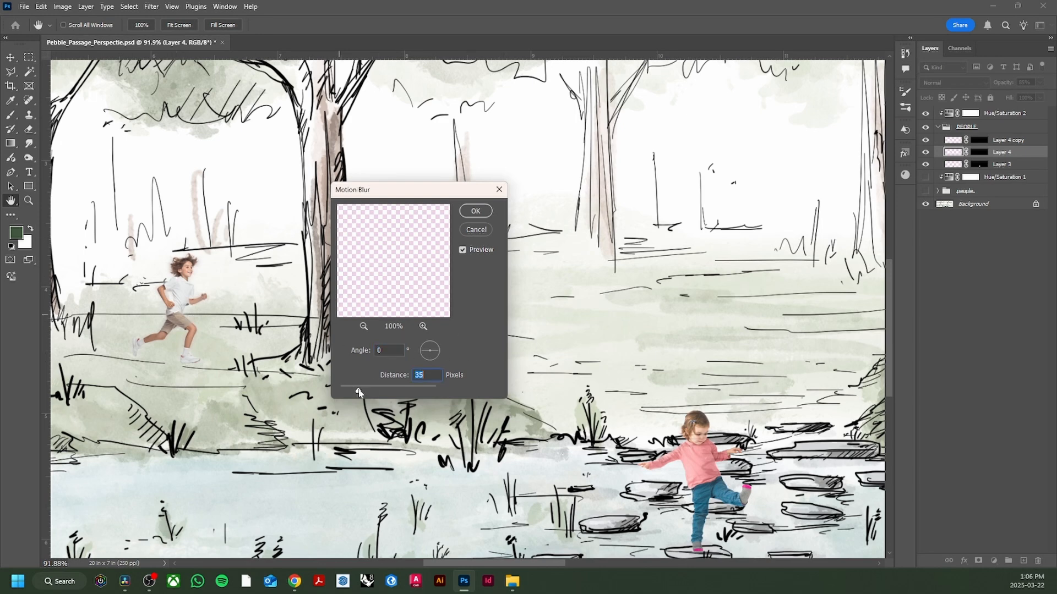
{"action": "left_click", "coordinate": [477, 211]}
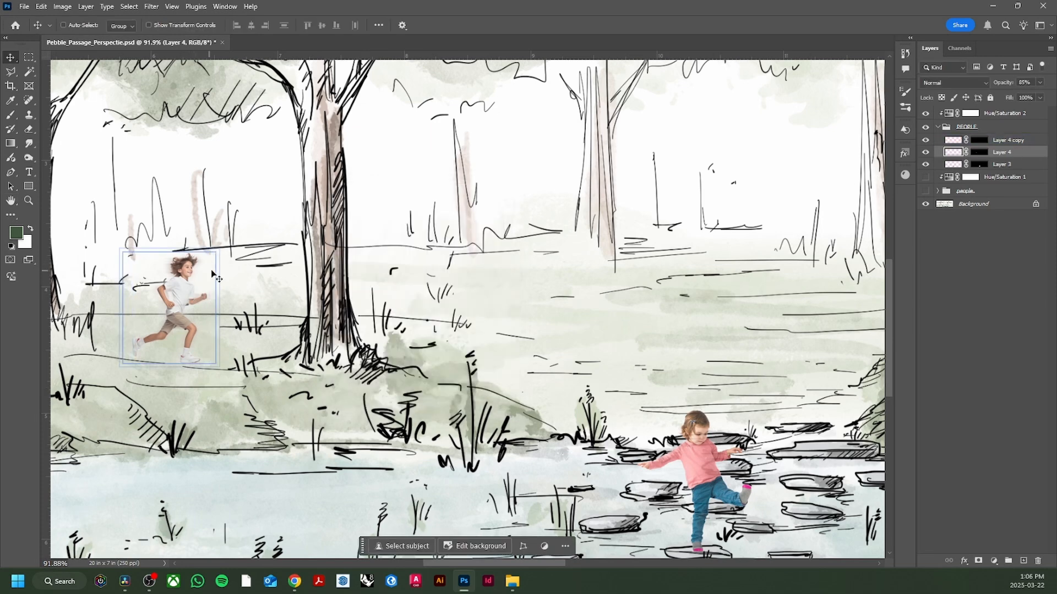
- Hide and show the blurred Layer 4 to compare the runner with and without the motion blur
{"action": "left_click", "coordinate": [1014, 143]}
{"action": "left_click", "coordinate": [926, 153]}
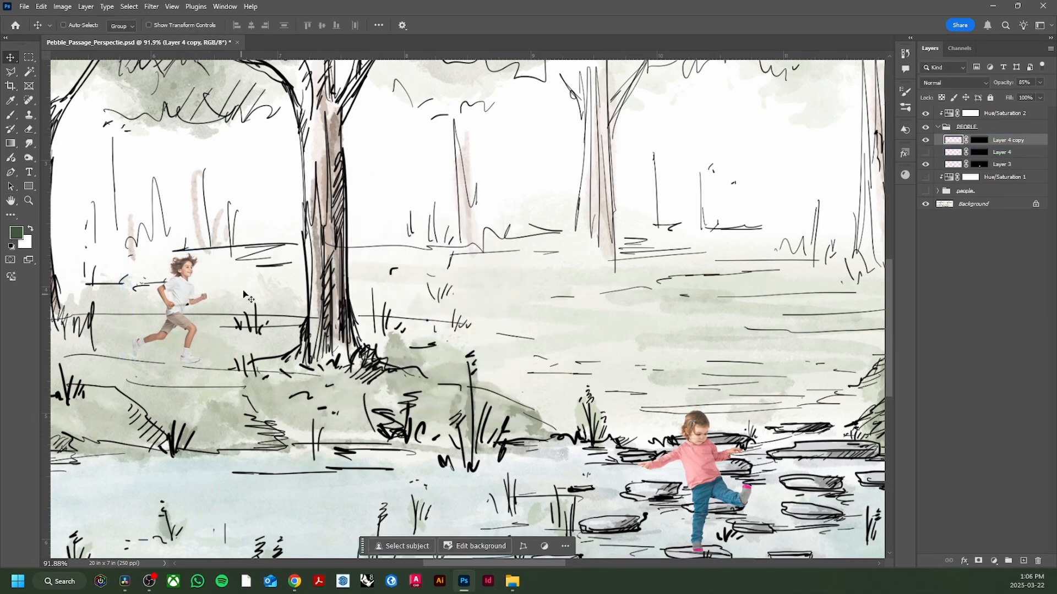
{"action": "left_click", "coordinate": [926, 153]}
- Nudge the blurred Layer 4 slightly to the left so it trails behind the sharp runner, and save the document
{"action": "left_click", "coordinate": [1002, 152]}
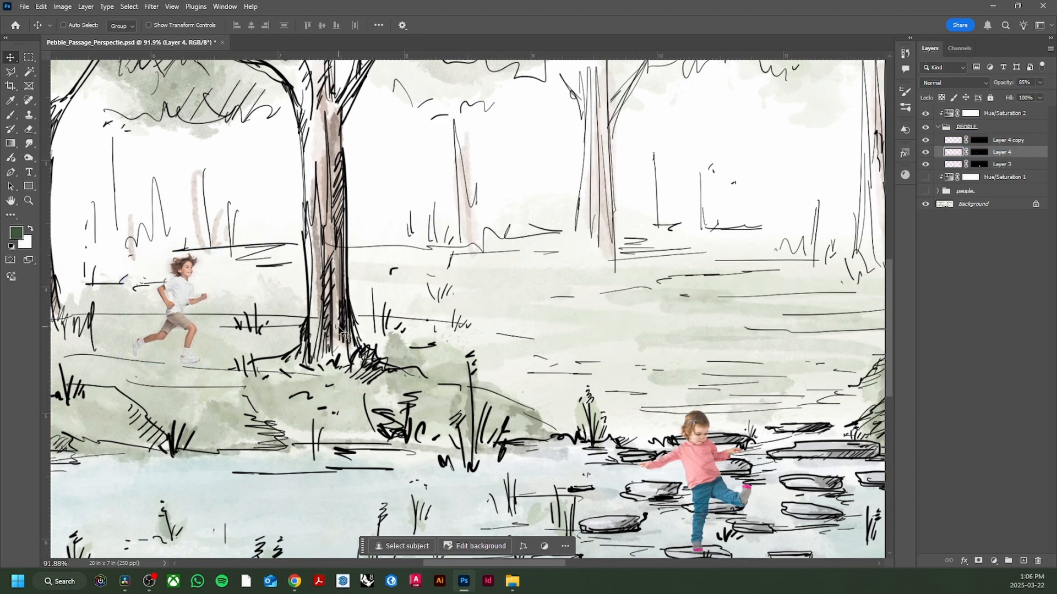
{"action": "key", "text": "ctrl+t"}
{"action": "key", "text": "Left"}
{"action": "key", "text": "Left"}
{"action": "key", "text": "Left"}
{"action": "key", "text": "Left"}
{"action": "key", "text": "Left"}
{"action": "key", "text": "Left"}
{"action": "key", "text": "Left"}
{"action": "key", "text": "Left"}
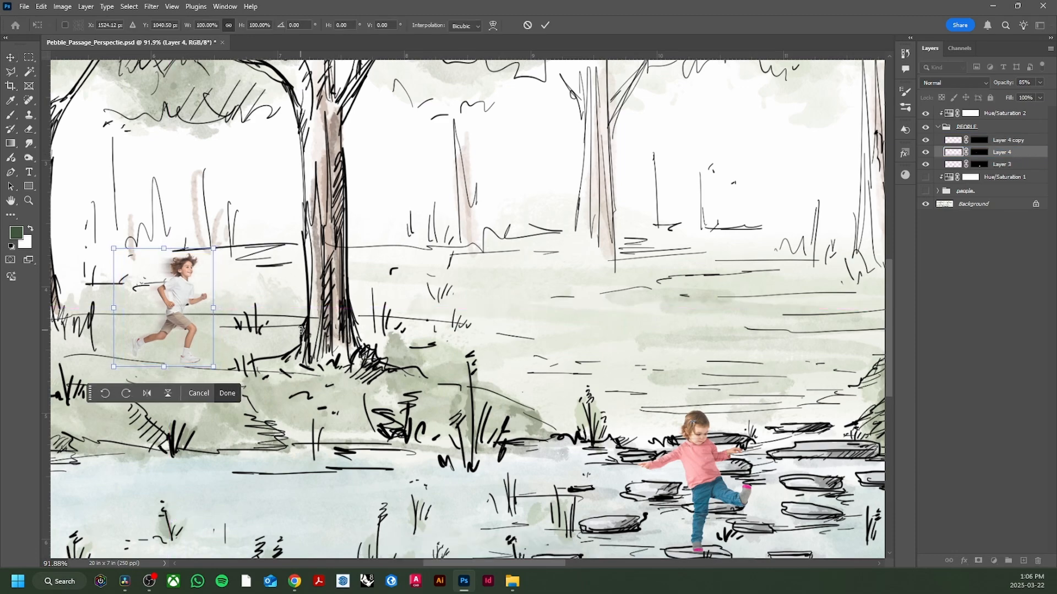
{"action": "key", "text": "Return"}
{"action": "scroll", "coordinate": [179, 296], "scroll_direction": "up", "scroll_amount": 5}
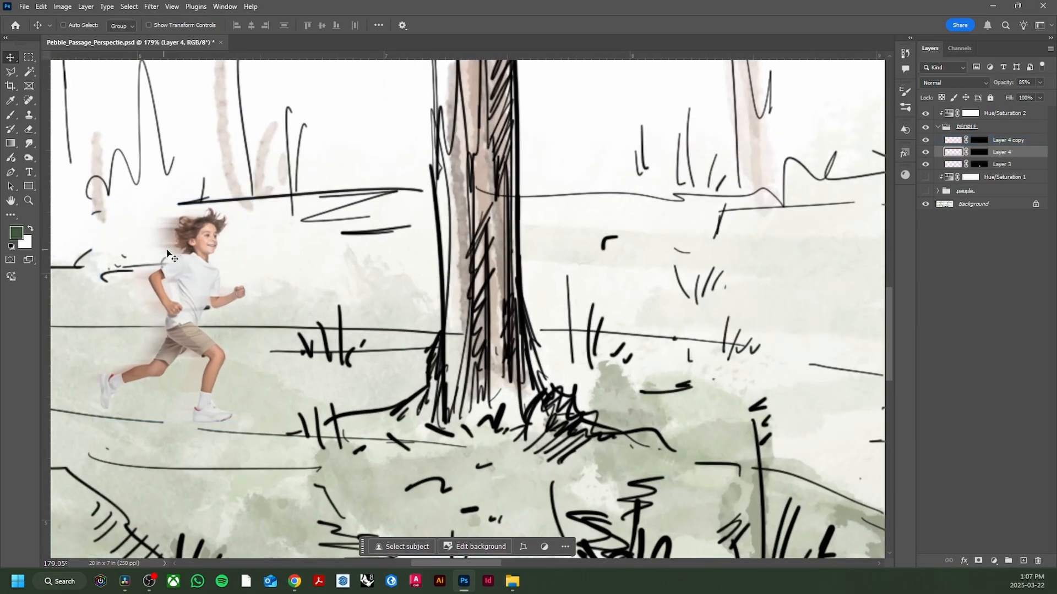
{"action": "scroll", "coordinate": [123, 331], "scroll_direction": "down", "scroll_amount": 6}
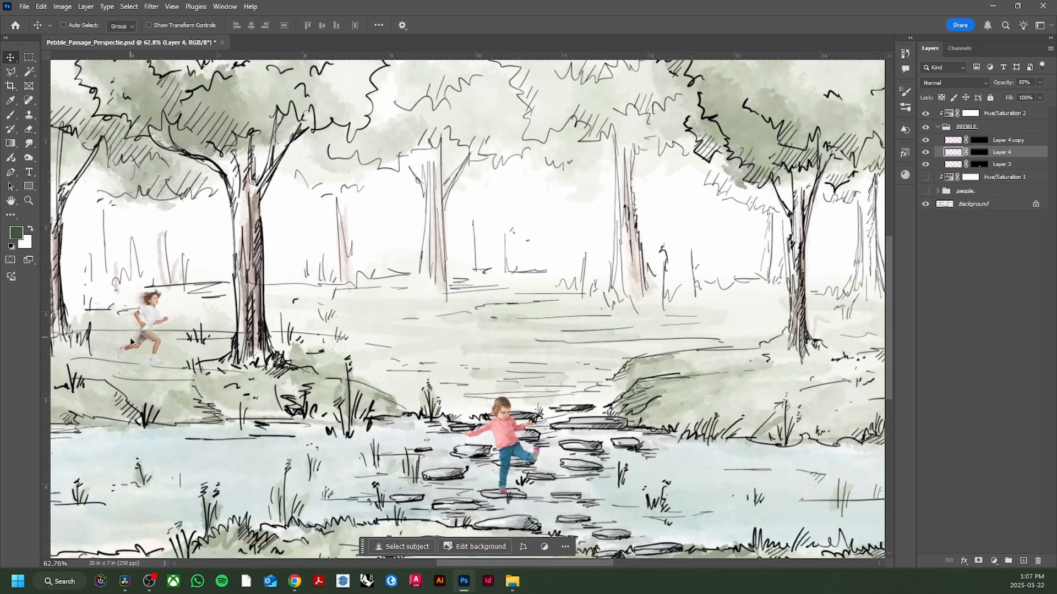
{"action": "scroll", "coordinate": [361, 397], "scroll_direction": "down", "scroll_amount": 1}
{"action": "key", "text": "ctrl+s"}
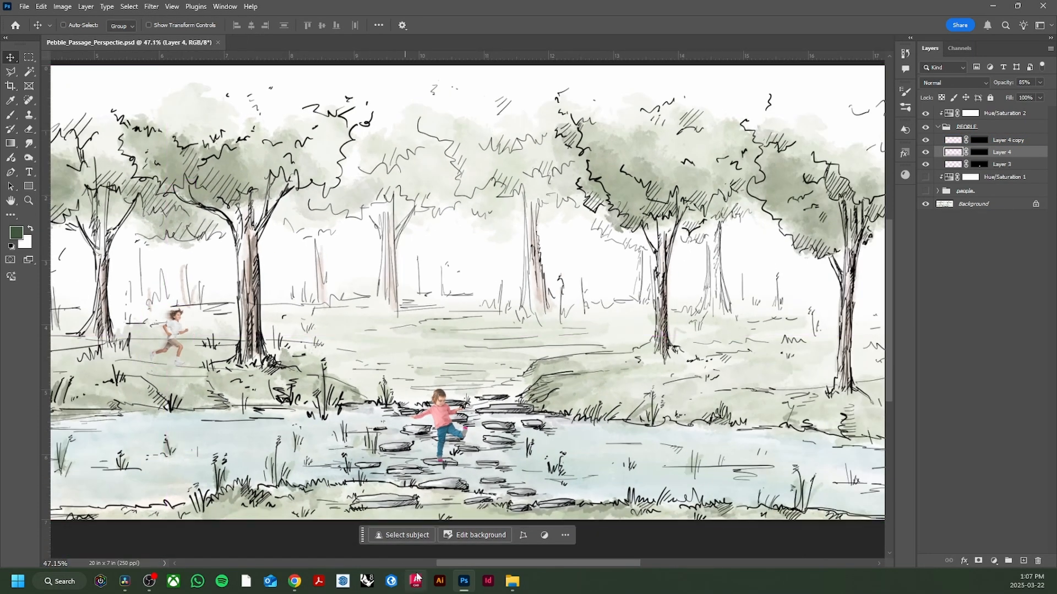
- Switch to Pinterest in Chrome, leave the running child's pin and search for "kids exploring"
{"action": "left_click", "coordinate": [297, 583]}
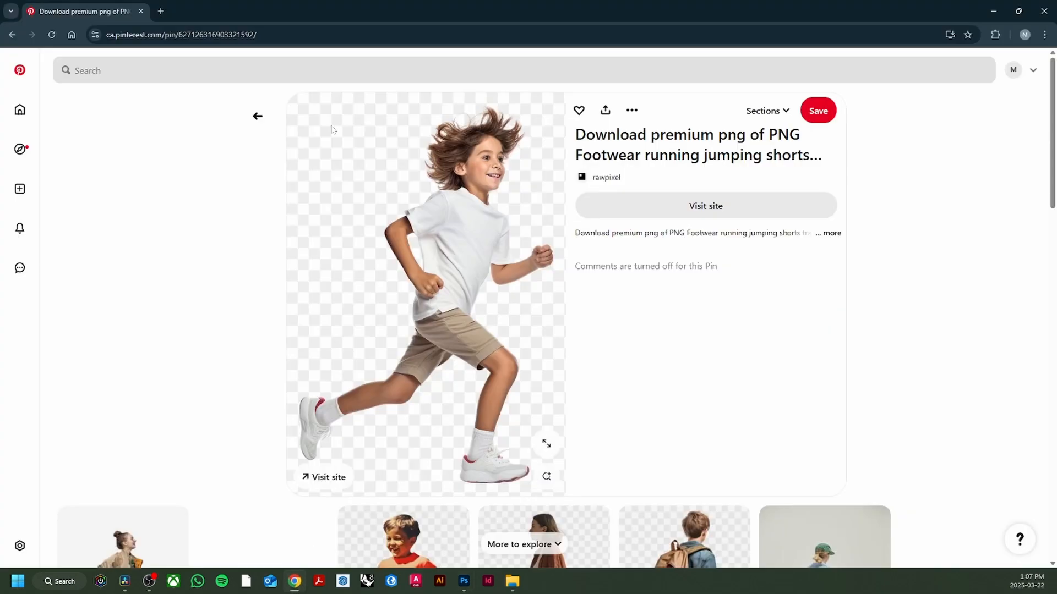
{"action": "left_click", "coordinate": [257, 116]}
{"action": "scroll", "coordinate": [294, 267], "scroll_direction": "down", "scroll_amount": 3}
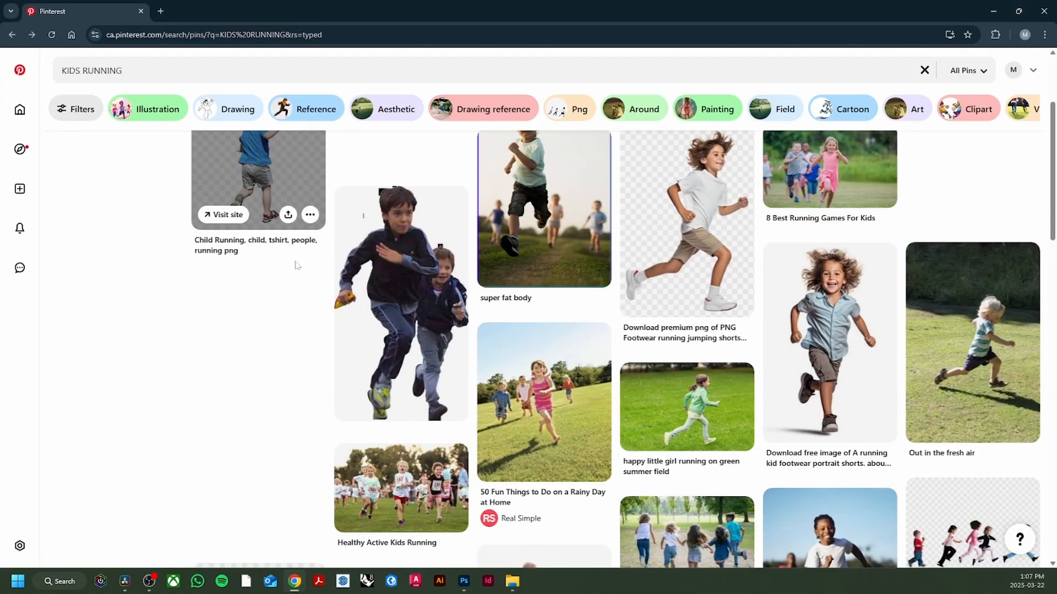
{"action": "scroll", "coordinate": [295, 266], "scroll_direction": "down", "scroll_amount": 7}
{"action": "left_click_drag", "start_coordinate": [150, 71], "coordinate": [70, 71]}
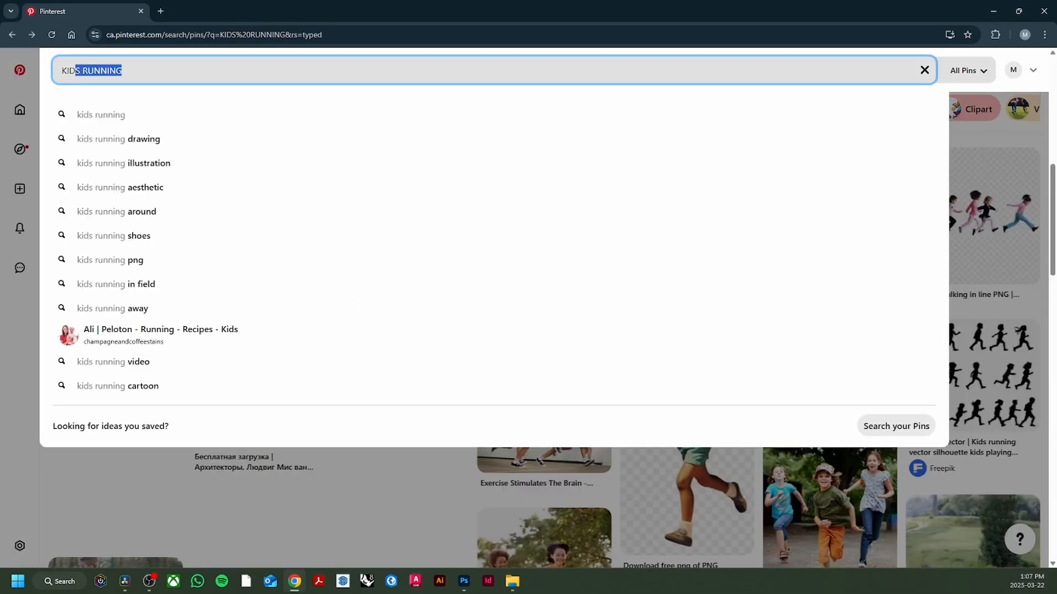
{"action": "key", "text": "BackSpace"}
{"action": "key", "text": "BackSpace"}
{"action": "key", "text": "BackSpace"}
{"action": "type", "text": "kids exploring"}
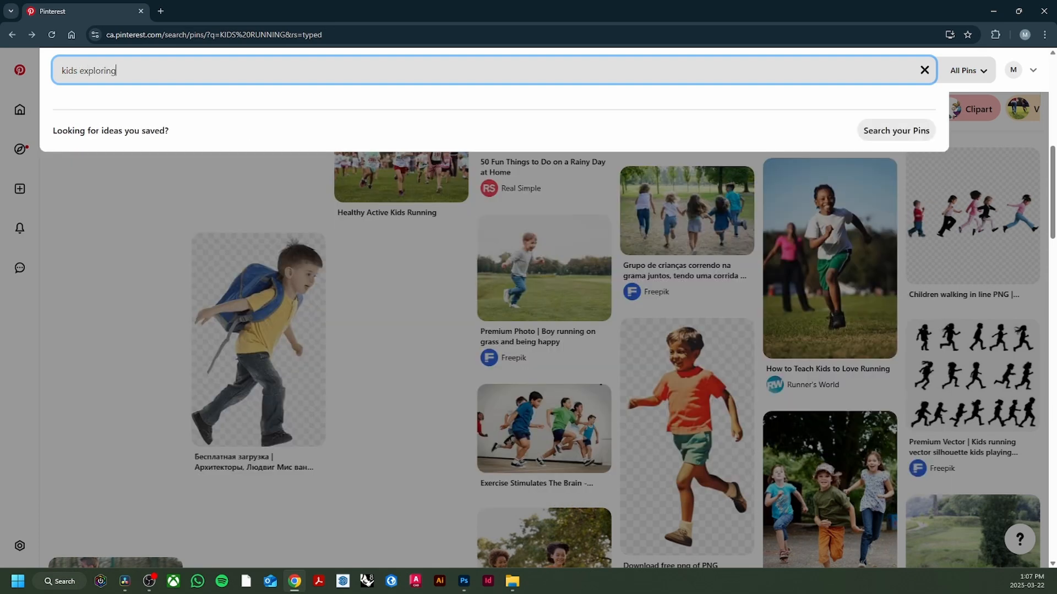
{"action": "key", "text": "Return"}
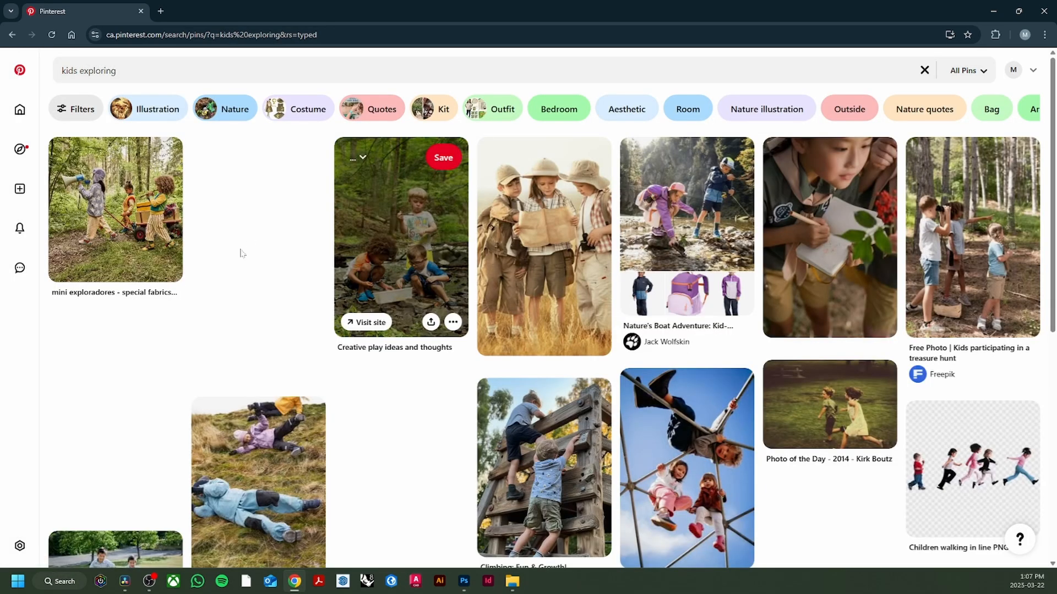
- Find and open the pin of the kneeling girl in denim overalls and a striped shirt, and copy its image
{"action": "scroll", "coordinate": [286, 278], "scroll_direction": "down", "scroll_amount": 4}
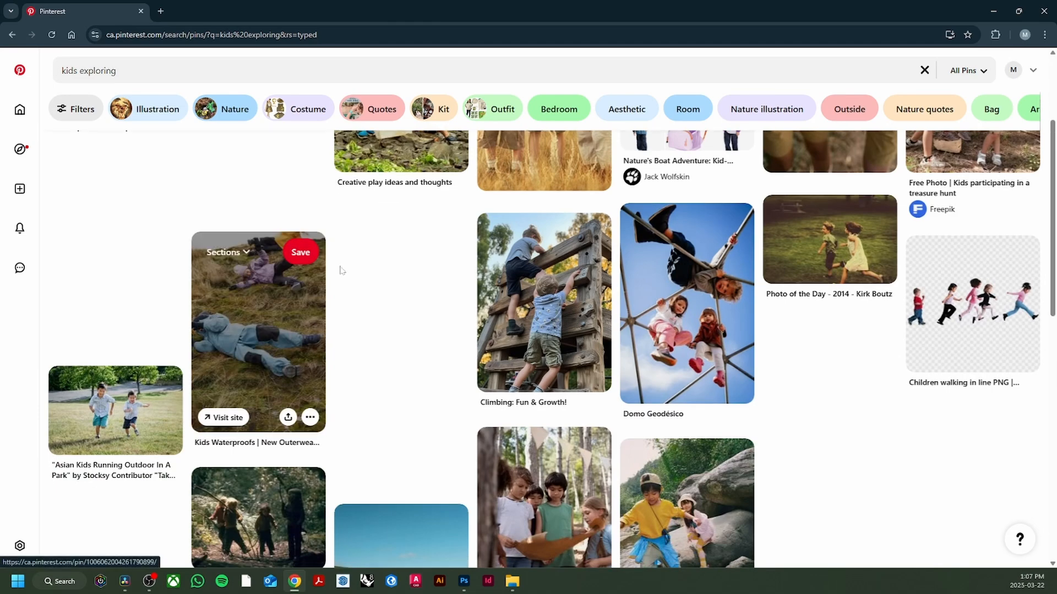
{"action": "scroll", "coordinate": [341, 269], "scroll_direction": "down", "scroll_amount": 3}
{"action": "scroll", "coordinate": [341, 269], "scroll_direction": "down", "scroll_amount": 5}
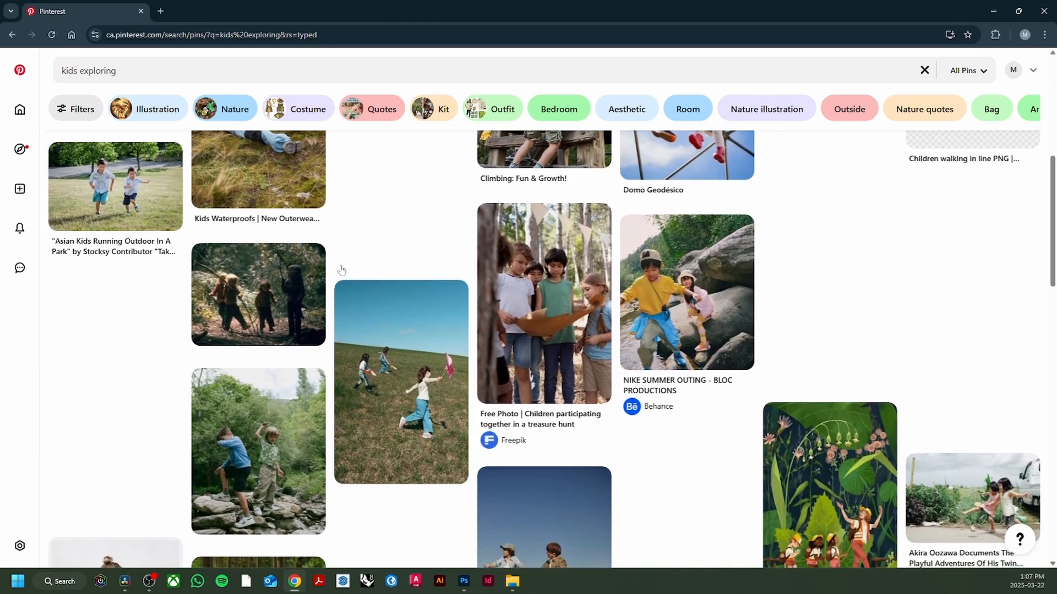
{"action": "scroll", "coordinate": [342, 269], "scroll_direction": "down", "scroll_amount": 3}
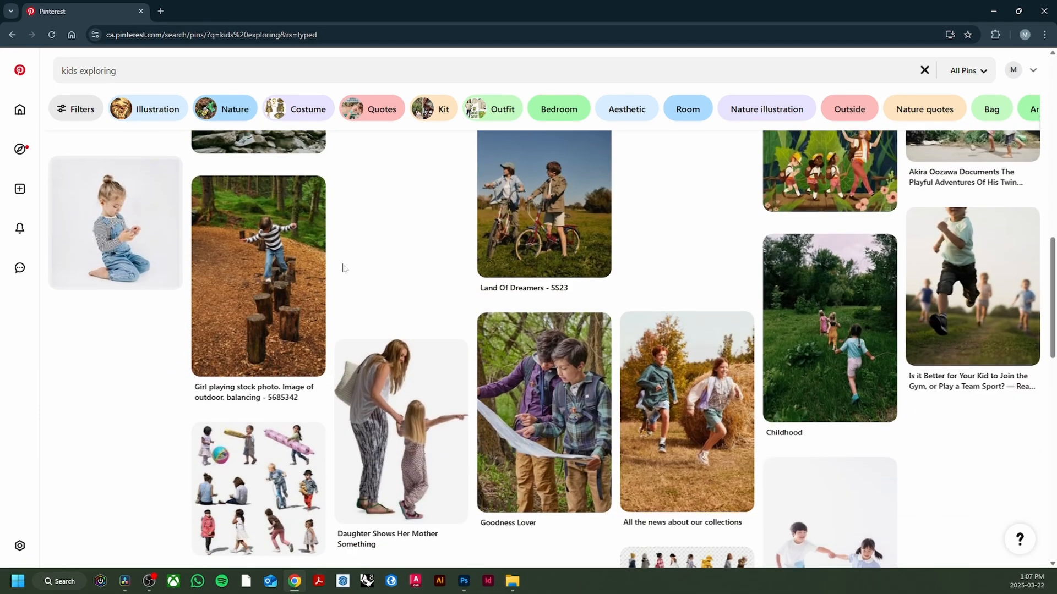
{"action": "left_click", "coordinate": [116, 245]}
{"action": "right_click", "coordinate": [428, 257]}
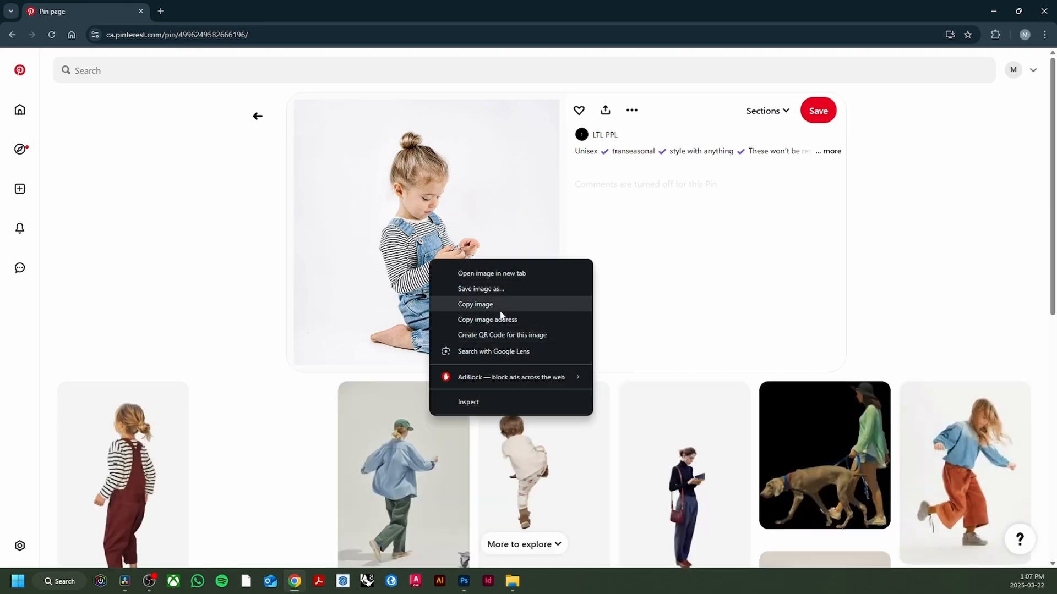
{"action": "left_click", "coordinate": [500, 303]}
- Switch to Photoshop, paste the kneeling girl into the park scene, and mask out her background
{"action": "left_click", "coordinate": [464, 581]}
{"action": "key", "text": "ctrl+v"}
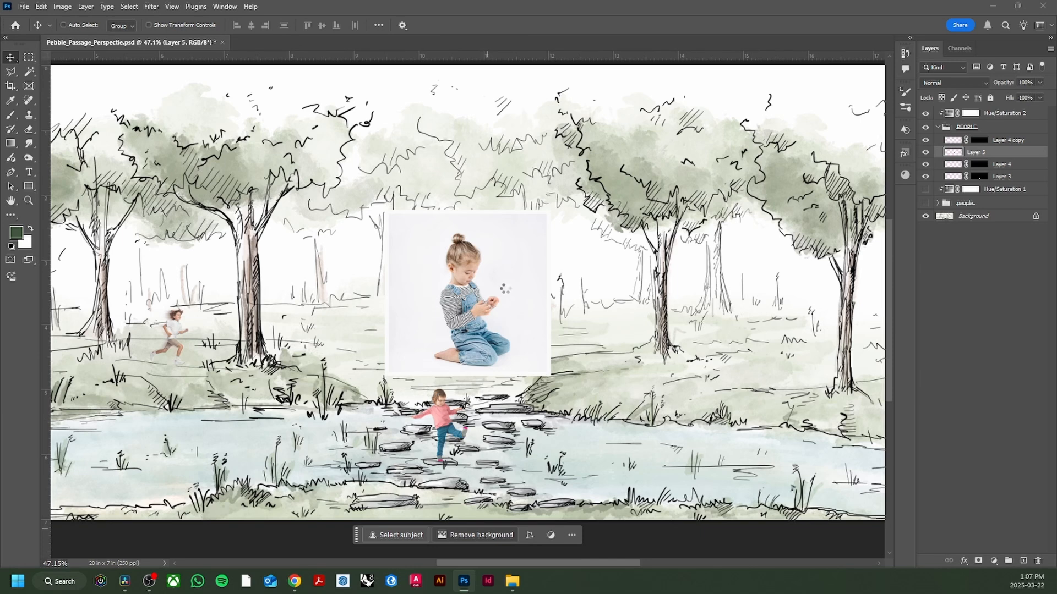
{"action": "double_click", "coordinate": [1006, 152]}
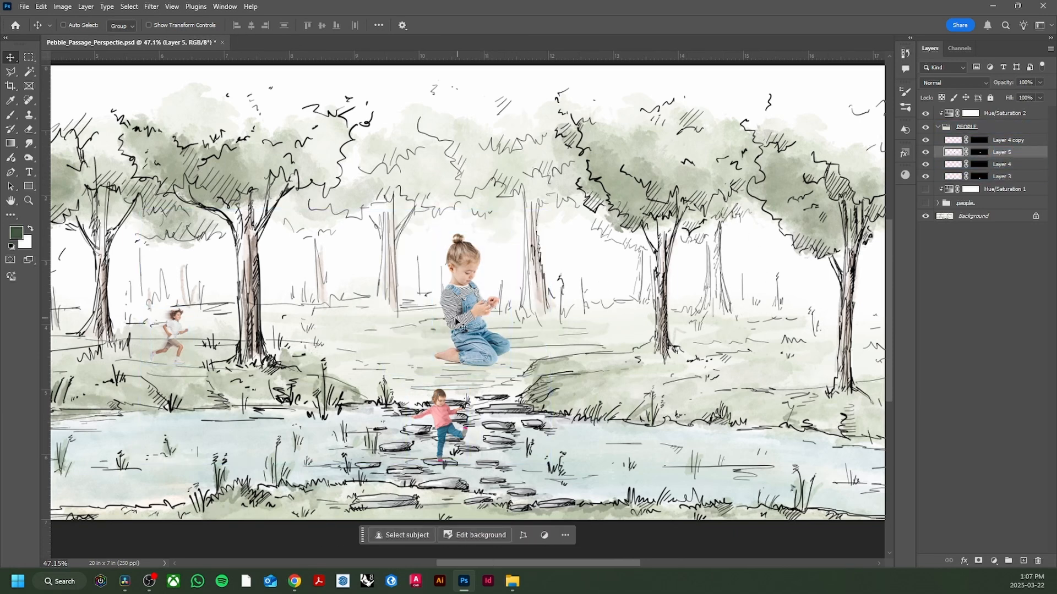
- Shrink the kneeling girl onto the far bank beside the stepping stones and set her layer opacity to 90%
{"action": "key", "text": "ctrl+t"}
{"action": "left_click_drag", "start_coordinate": [467, 208], "coordinate": [369, 383]}
{"action": "key", "text": "Return"}
{"action": "scroll", "coordinate": [364, 393], "scroll_direction": "up", "scroll_amount": 2}
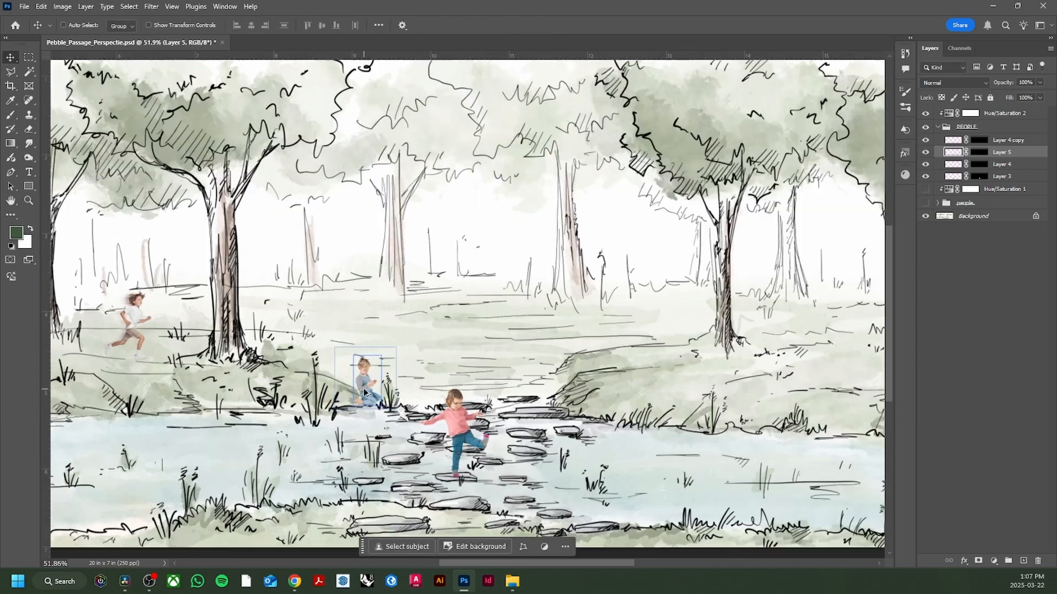
{"action": "scroll", "coordinate": [364, 392], "scroll_direction": "up", "scroll_amount": 3}
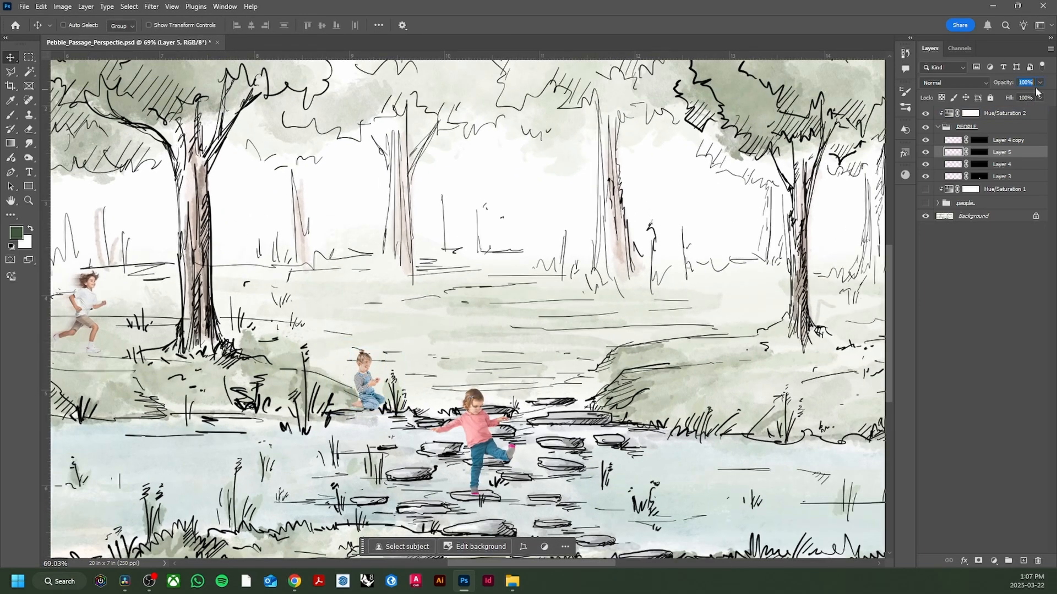
{"action": "type", "text": "90"}
{"action": "scroll", "coordinate": [329, 433], "scroll_direction": "down", "scroll_amount": 2}
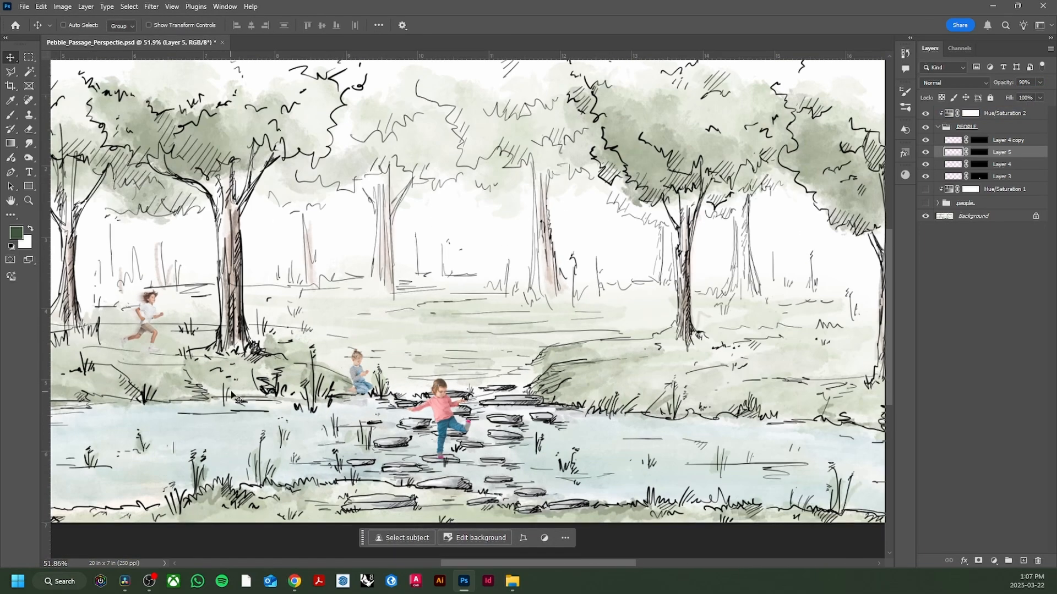
- Switch to Pinterest in Chrome and search for "adult walking with a child"
{"action": "left_click", "coordinate": [295, 581]}
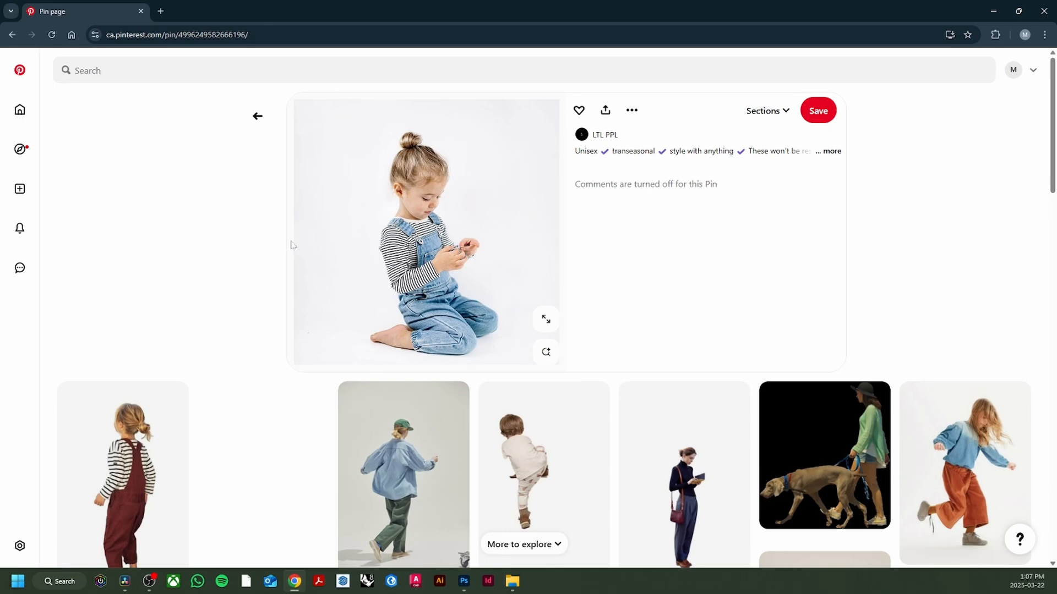
{"action": "left_click", "coordinate": [142, 70]}
{"action": "type", "text": "adult walk"}
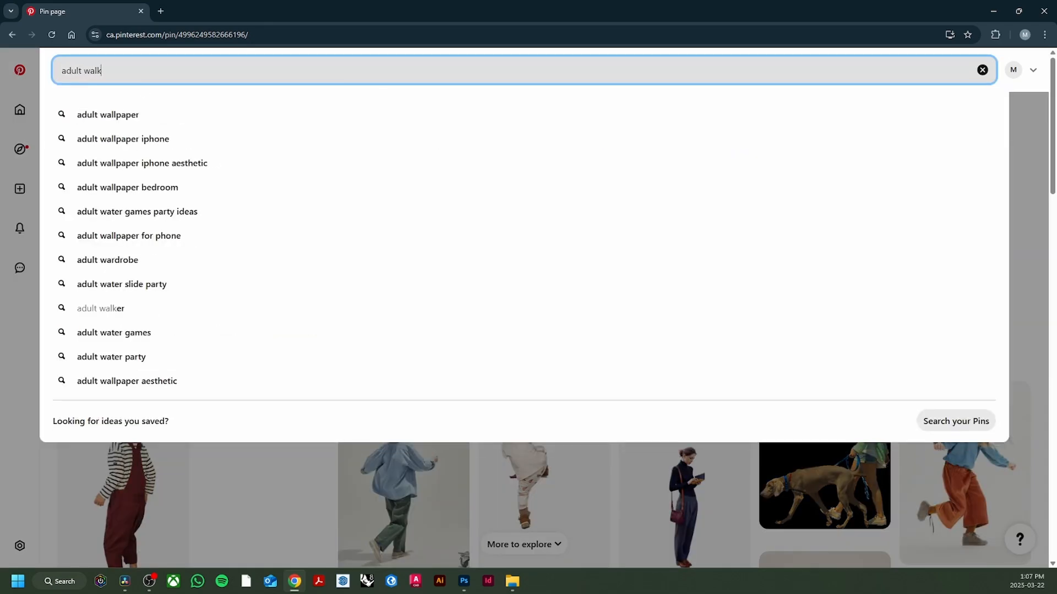
{"action": "type", "text": "ing with a child"}
{"action": "key", "text": "Return"}
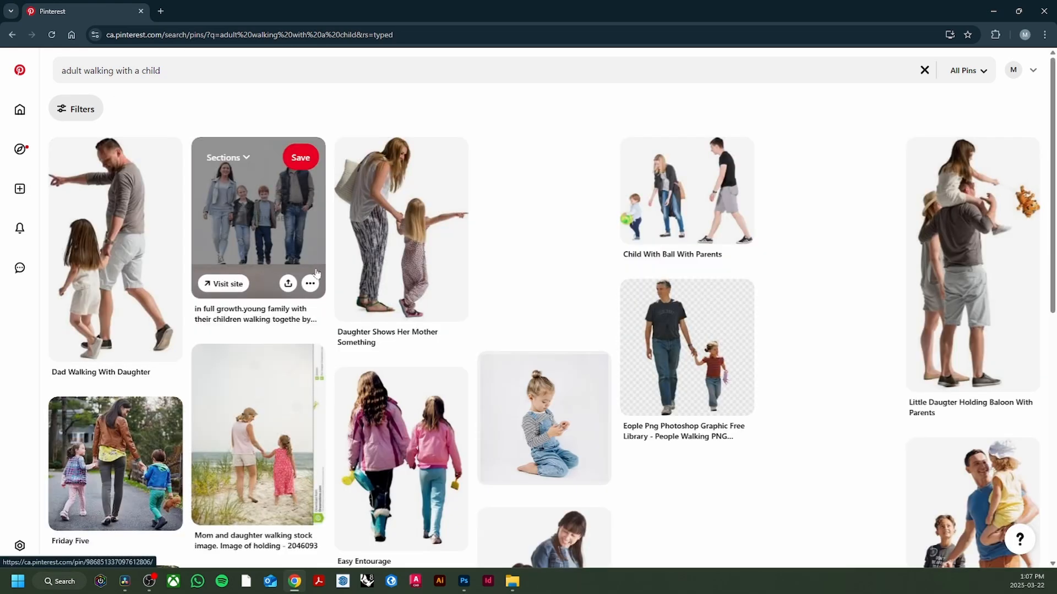
- Open the pin of the toddler with a green ball and two parents, and copy its image
{"action": "left_click", "coordinate": [685, 212]}
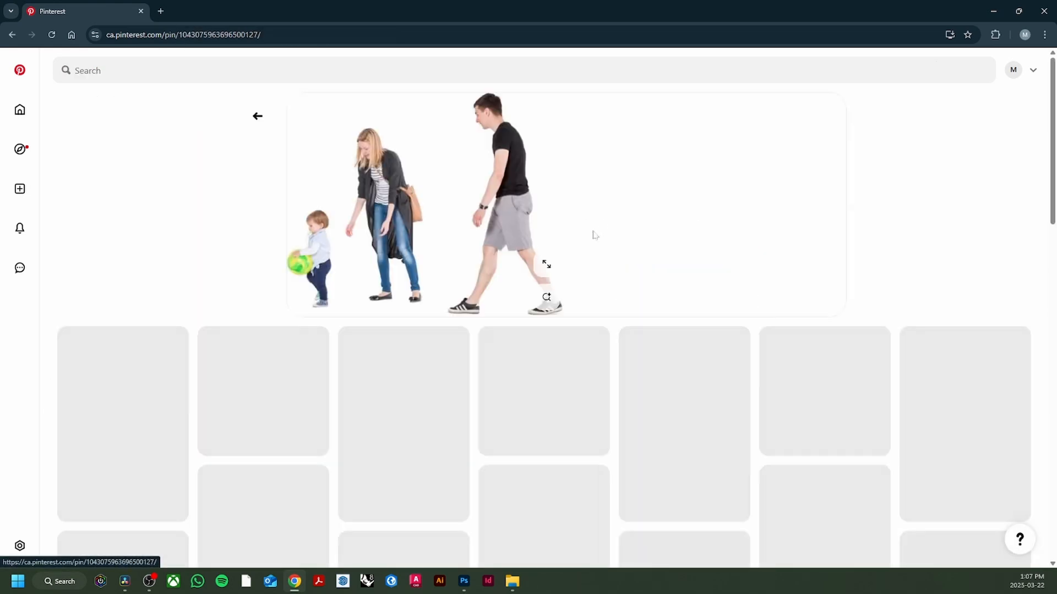
{"action": "right_click", "coordinate": [490, 223]}
{"action": "left_click", "coordinate": [534, 270]}
- Switch to Photoshop, paste the family into the park scene, and mask out their white background
{"action": "left_click", "coordinate": [464, 581]}
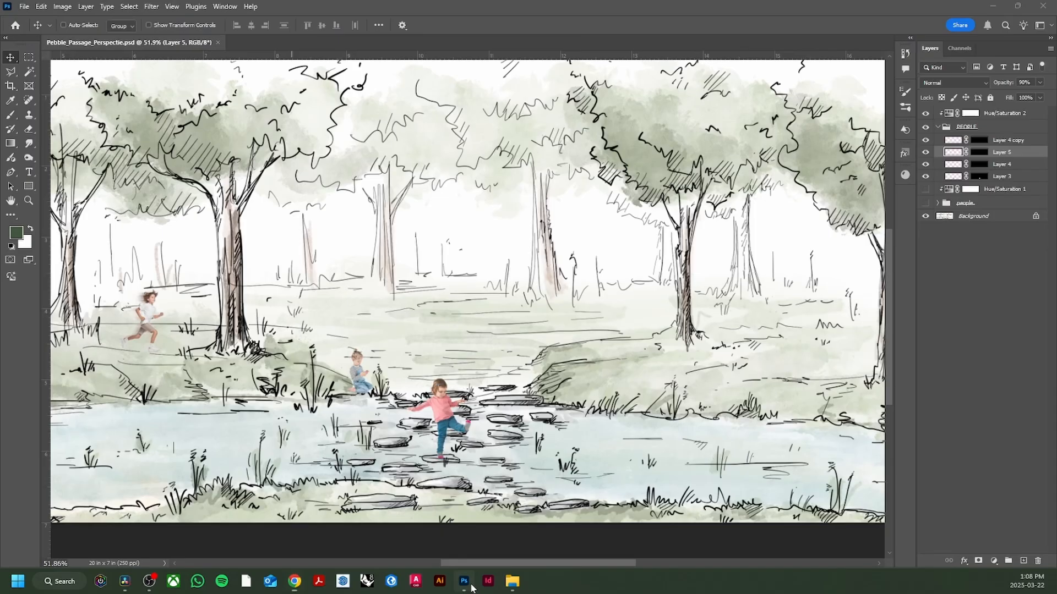
{"action": "key", "text": "ctrl+v"}
{"action": "key", "text": "ctrl+t"}
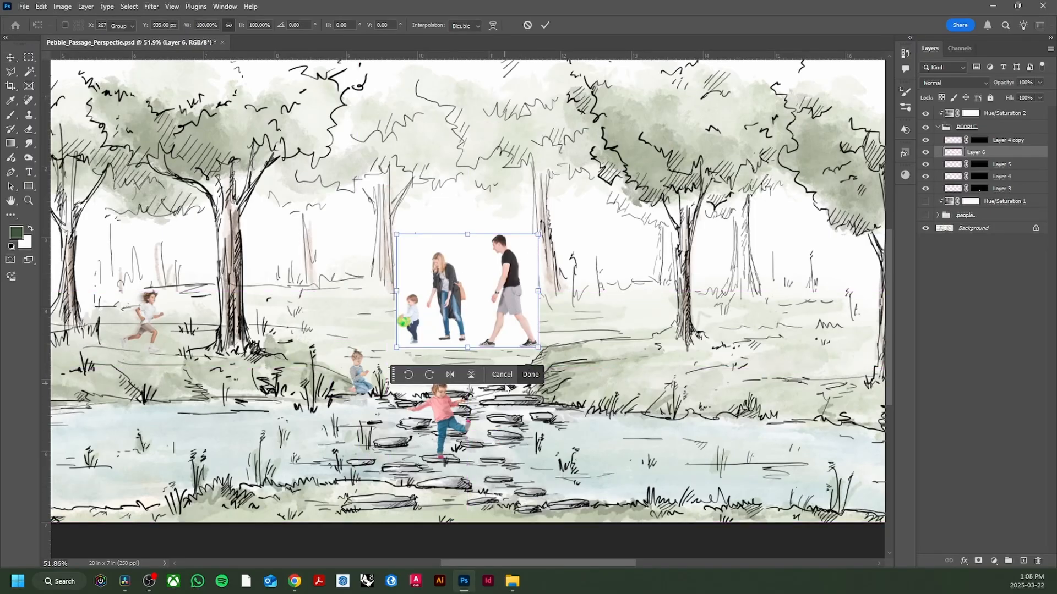
{"action": "key", "text": "Return"}
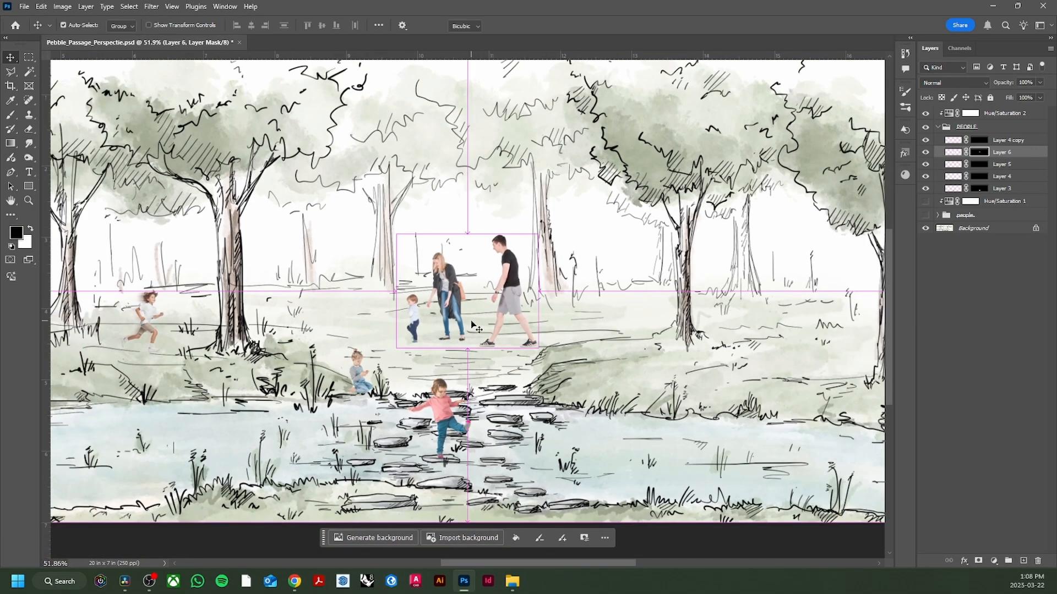
- Shrink the family onto the far lawn between the two right-hand trees and set their layer opacity to 90%
{"action": "key", "text": "ctrl+t"}
{"action": "left_click_drag", "start_coordinate": [471, 232], "coordinate": [471, 255]}
{"action": "left_click_drag", "start_coordinate": [475, 304], "coordinate": [790, 296]}
{"action": "left_click_drag", "start_coordinate": [783, 249], "coordinate": [784, 265]}
{"action": "left_click_drag", "start_coordinate": [789, 308], "coordinate": [784, 303]}
{"action": "key", "text": "Return"}
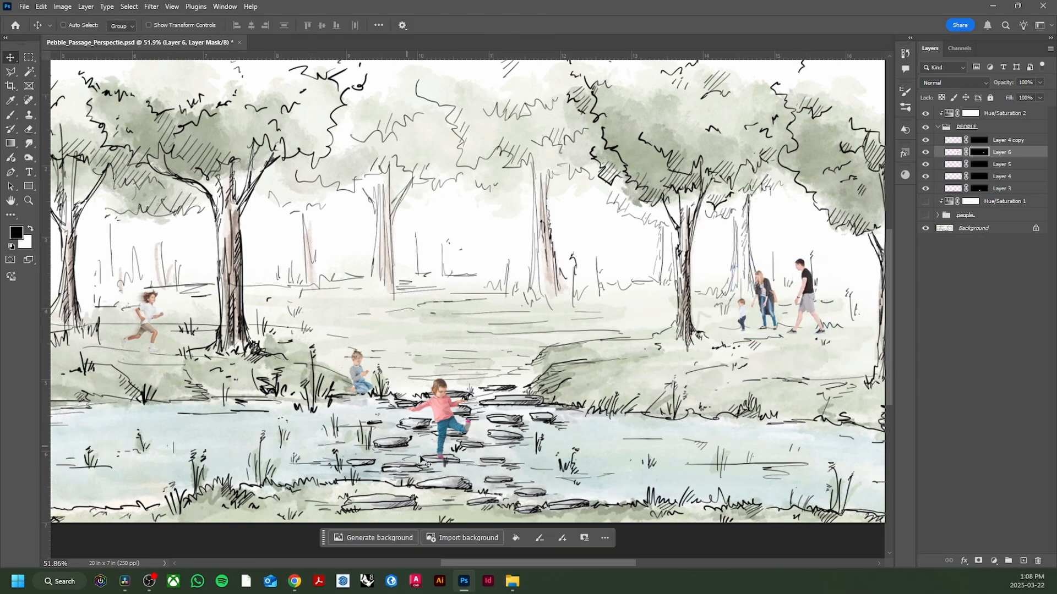
{"action": "scroll", "coordinate": [494, 405], "scroll_direction": "down", "scroll_amount": 3}
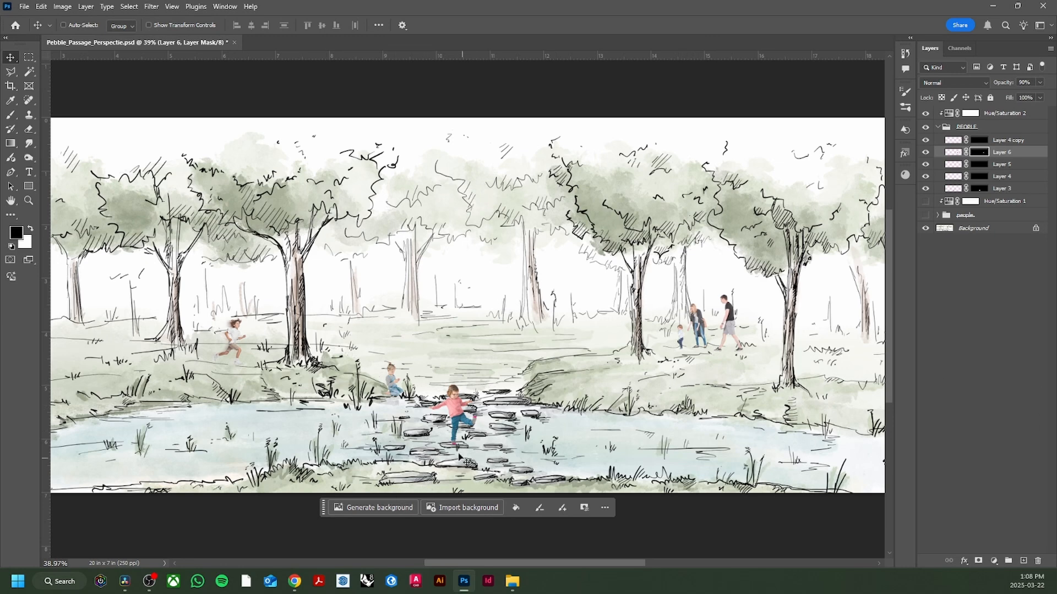
- Switch to Pinterest in Chrome and go back to the earlier "KIDS RUNNING" search results
{"action": "left_click", "coordinate": [295, 581]}
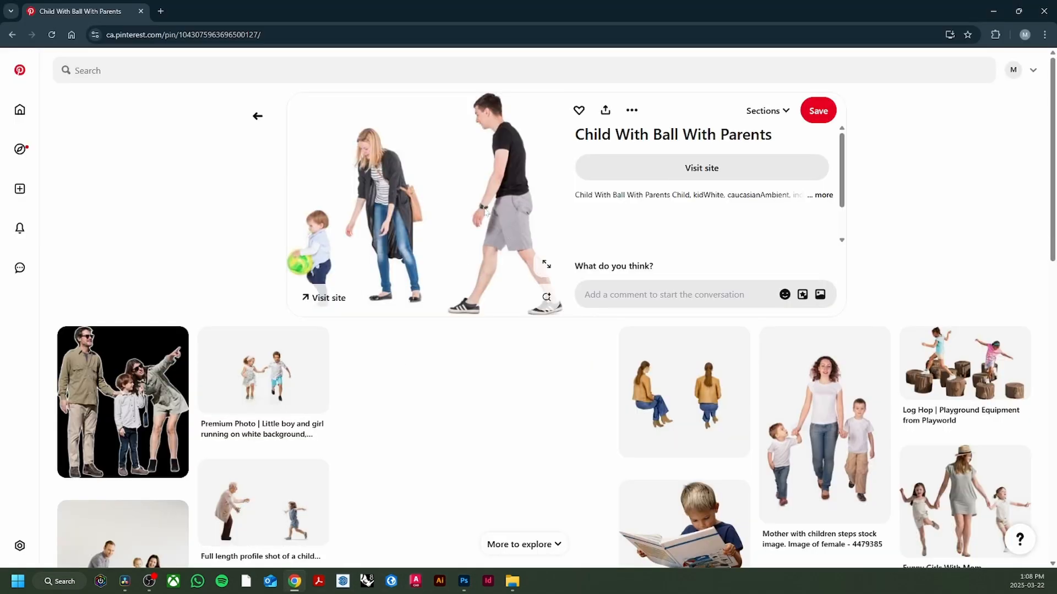
{"action": "key", "text": "alt+Left"}
{"action": "key", "text": "alt+Left"}
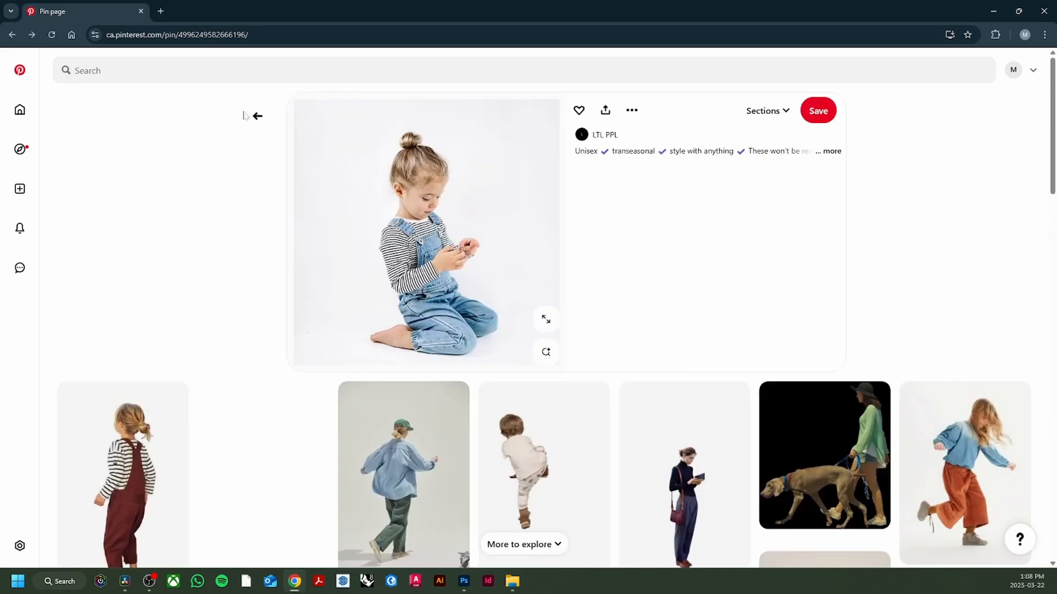
{"action": "key", "text": "alt+Left"}
{"action": "key", "text": "alt+Left"}
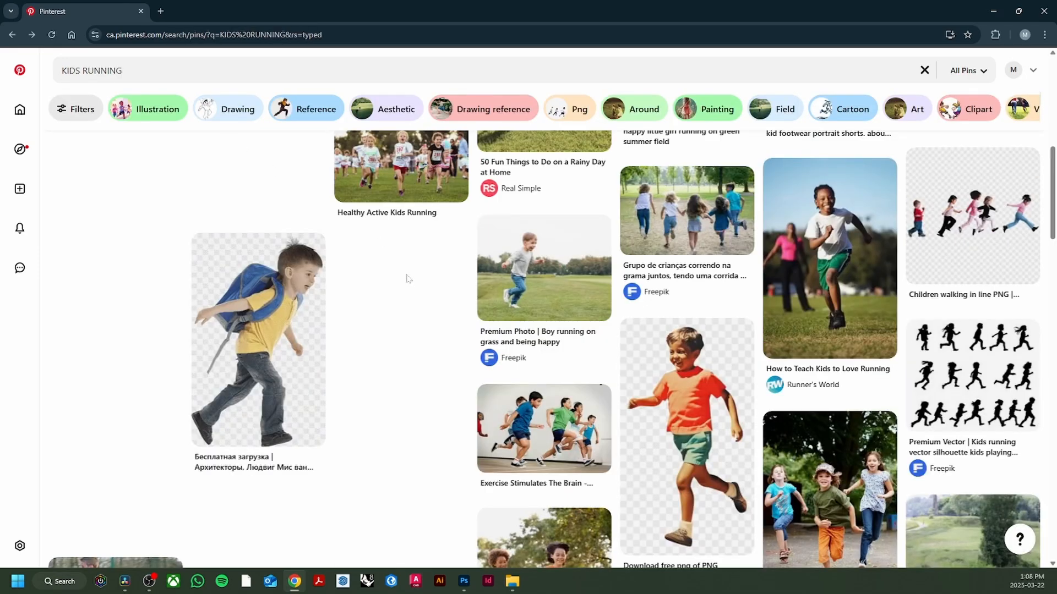
- Find and open the pin of the running boy in an orange T-shirt and green shorts, and copy its image
{"action": "scroll", "coordinate": [408, 276], "scroll_direction": "down", "scroll_amount": 3}
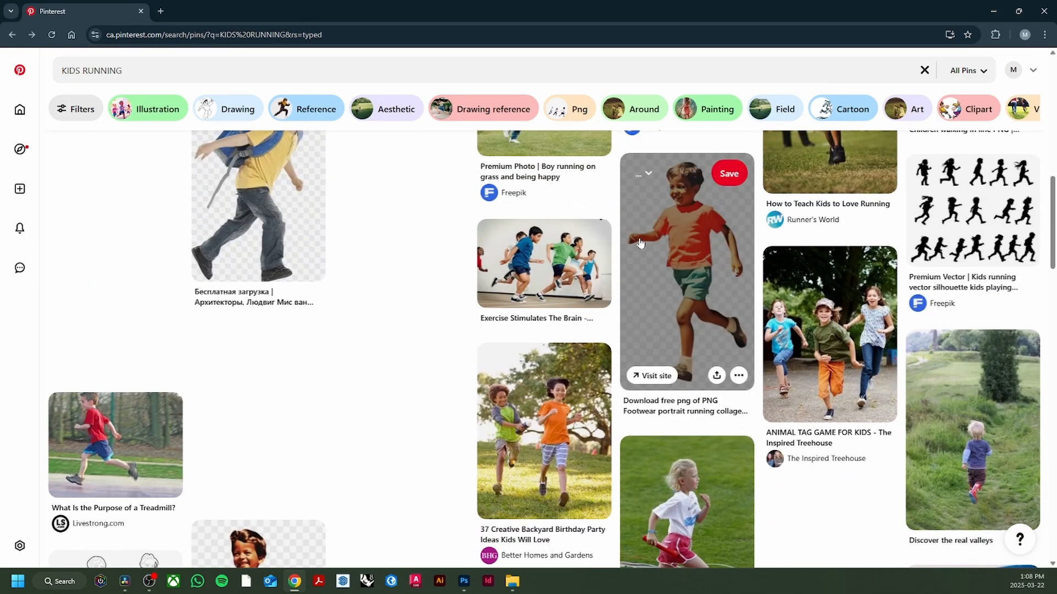
{"action": "left_click", "coordinate": [640, 242]}
{"action": "right_click", "coordinate": [438, 247]}
{"action": "left_click", "coordinate": [494, 312]}
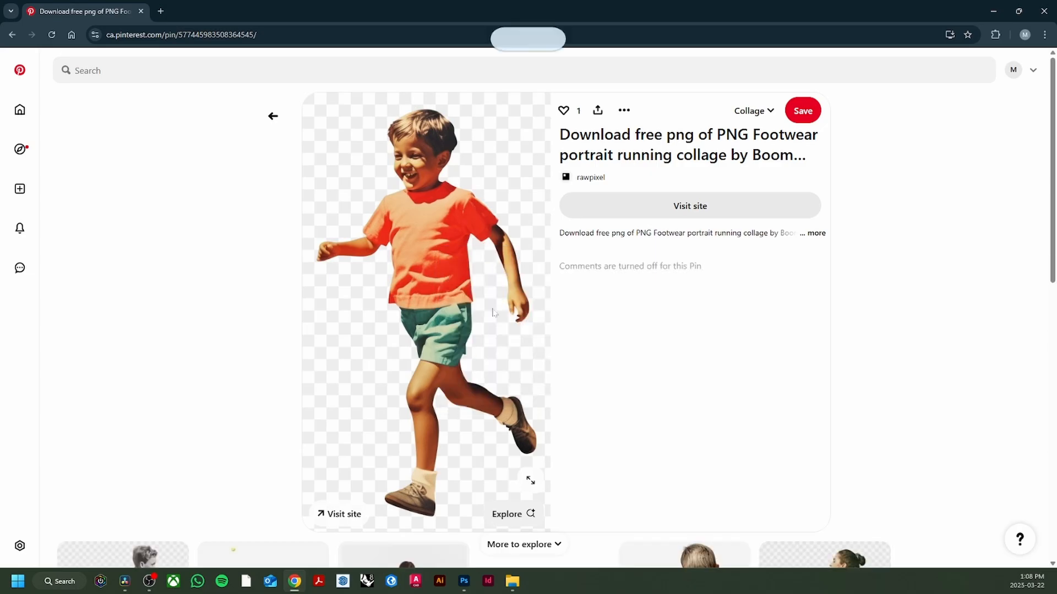
- Switch to Photoshop, paste the running boy into the park scene, and remove his checkered background
{"action": "key", "text": "alt+Tab"}
{"action": "key", "text": "ctrl+v"}
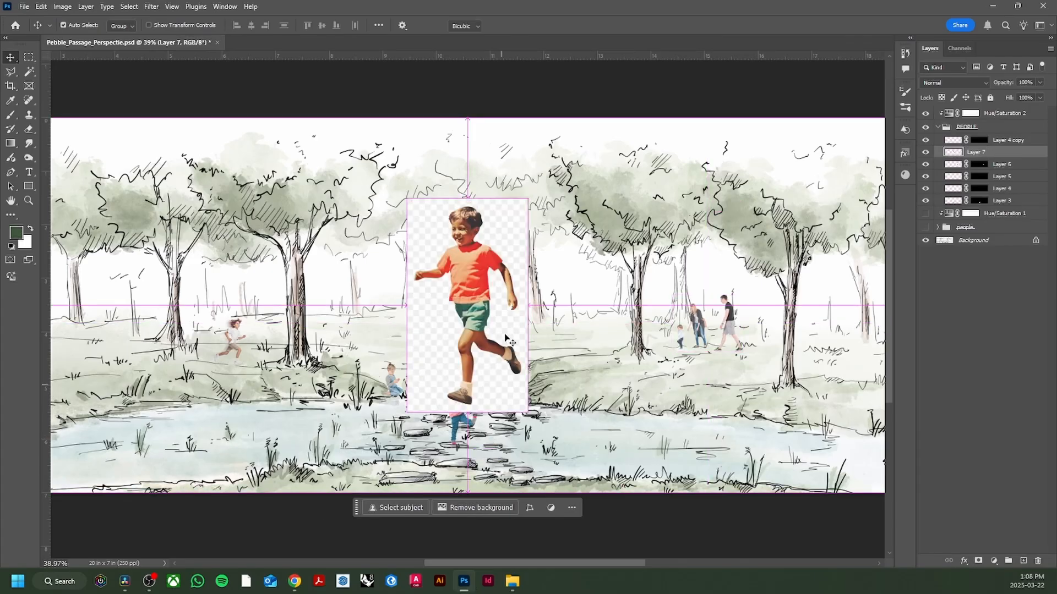
{"action": "key", "text": "ctrl+t"}
{"action": "key", "text": "Escape"}
{"action": "left_click", "coordinate": [488, 508]}
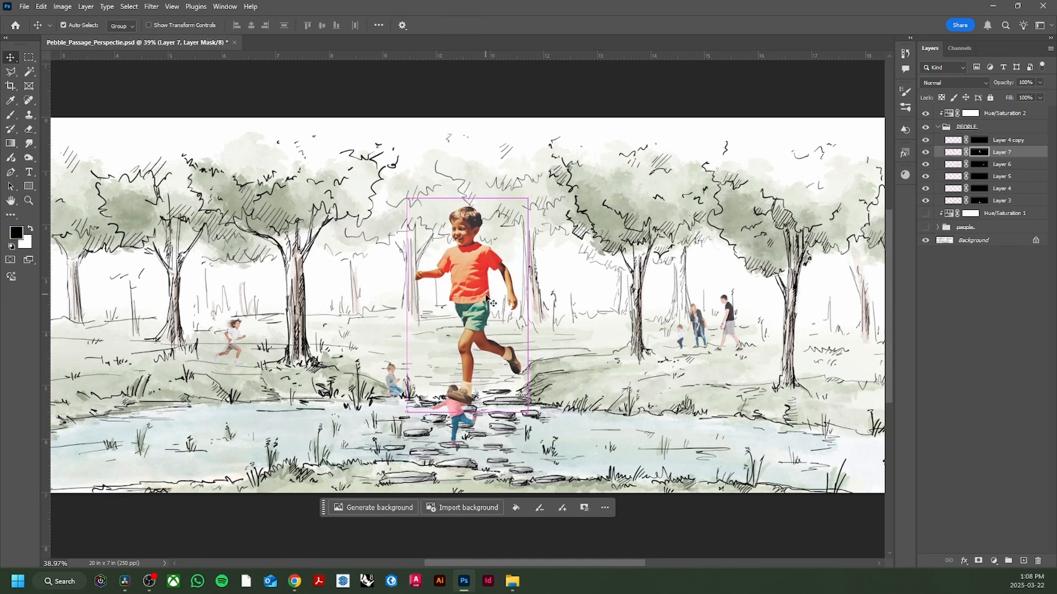
- Shrink the running boy and place him on the far lawn in front of the central background tree
{"action": "key", "text": "ctrl+t"}
{"action": "left_click_drag", "start_coordinate": [468, 198], "coordinate": [467, 305]}
{"action": "left_click_drag", "start_coordinate": [468, 368], "coordinate": [519, 316]}
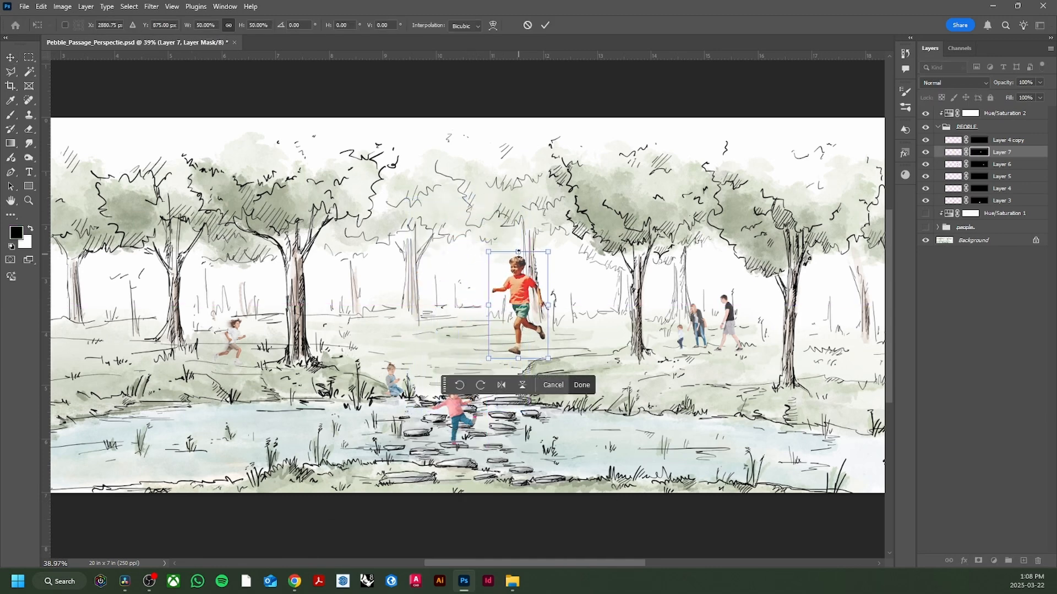
{"action": "left_click_drag", "start_coordinate": [518, 252], "coordinate": [524, 299]}
{"action": "left_click", "coordinate": [585, 377]}
- Duplicate the running boy's layer and reapply the last Motion Blur filter to the copy
{"action": "scroll", "coordinate": [526, 330], "scroll_direction": "up", "scroll_amount": 3}
{"action": "scroll", "coordinate": [526, 330], "scroll_direction": "up", "scroll_amount": 5}
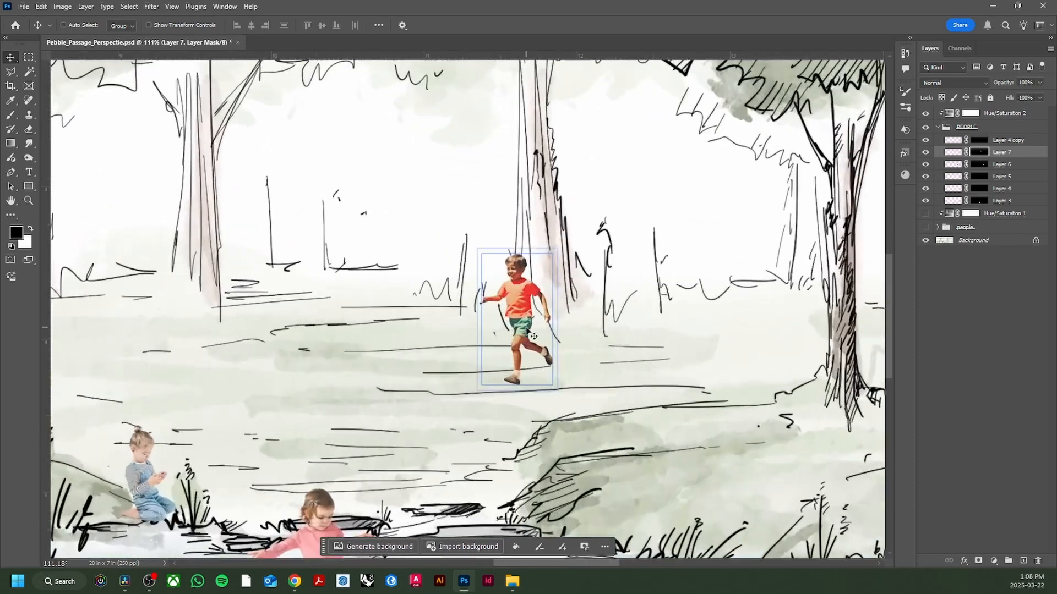
{"action": "key", "text": "ctrl+j"}
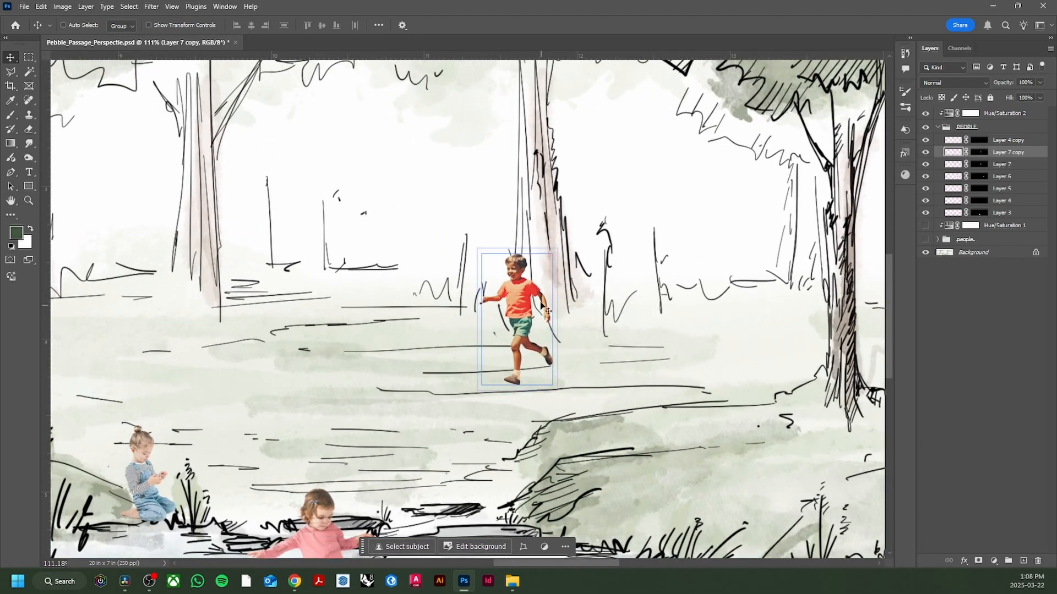
{"action": "left_click", "coordinate": [150, 7]}
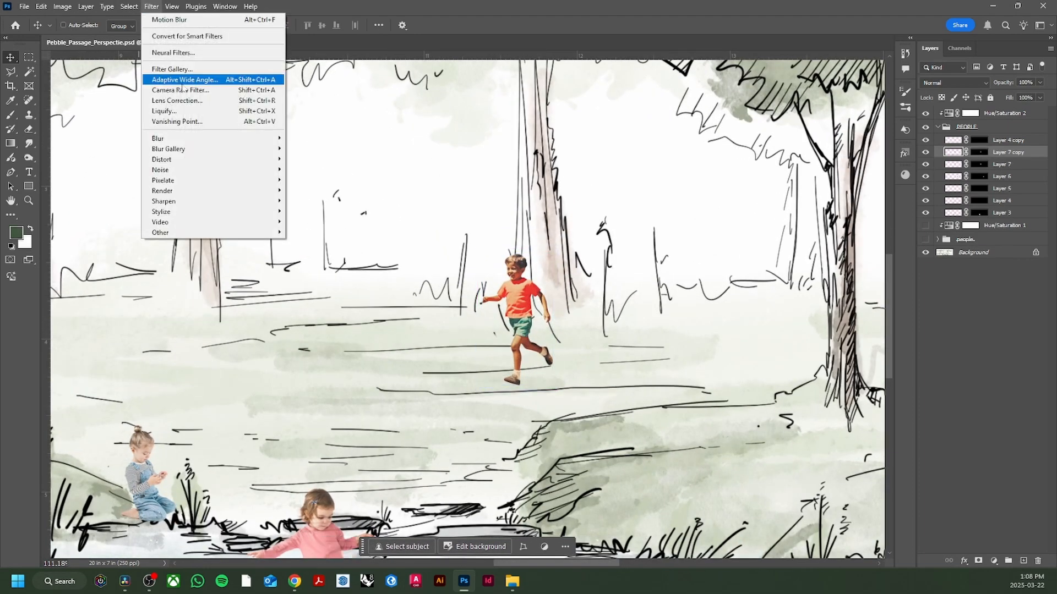
{"action": "mouse_move", "coordinate": [182, 138]}
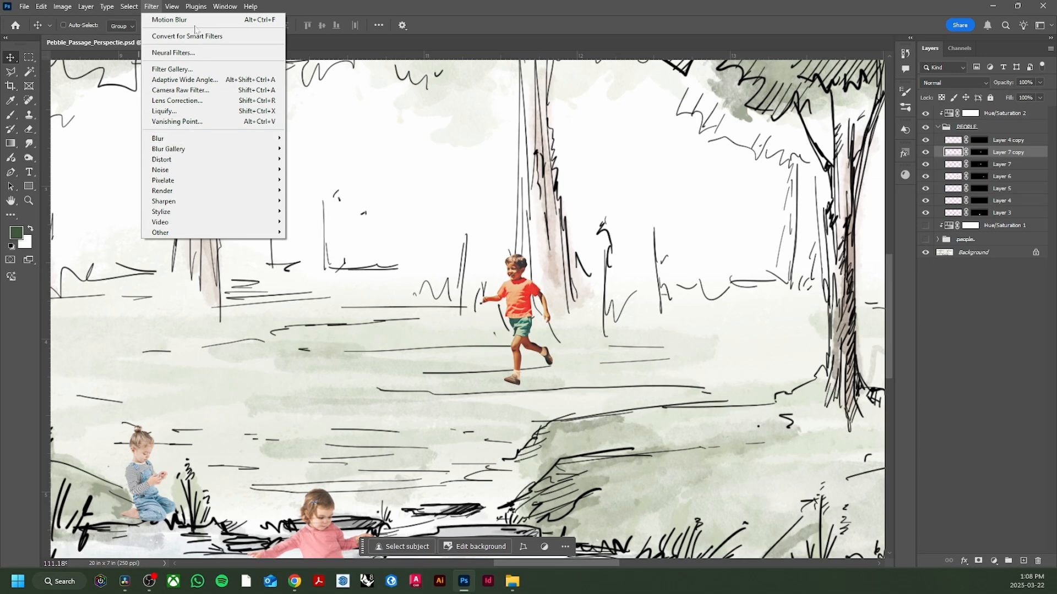
{"action": "left_click", "coordinate": [228, 21]}
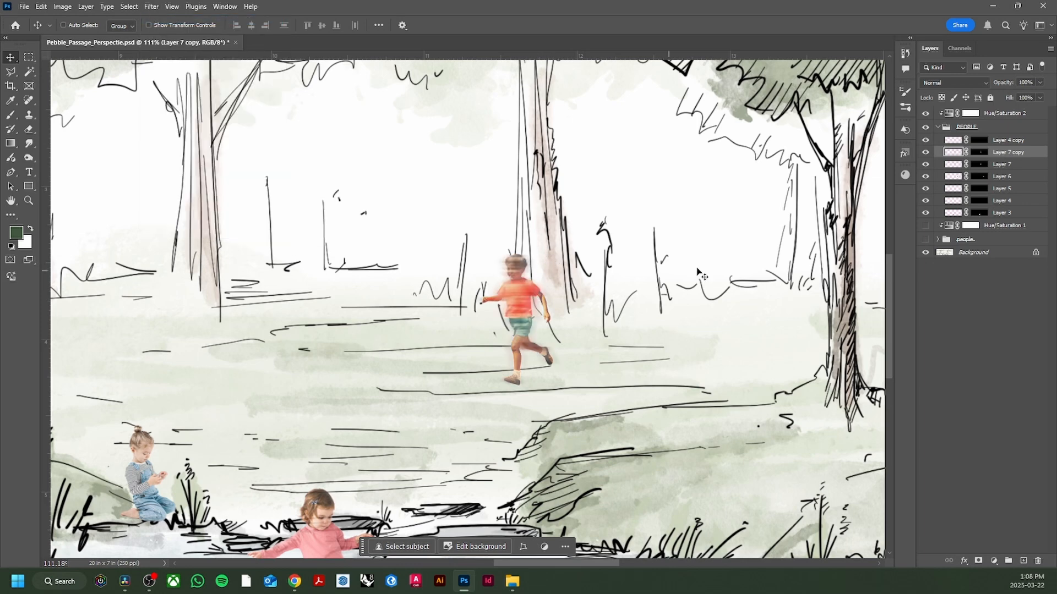
- Place the blurred copy beneath the sharp running boy and shift it slightly right so the blur trails behind him
{"action": "left_click_drag", "start_coordinate": [1015, 154], "coordinate": [1013, 166]}
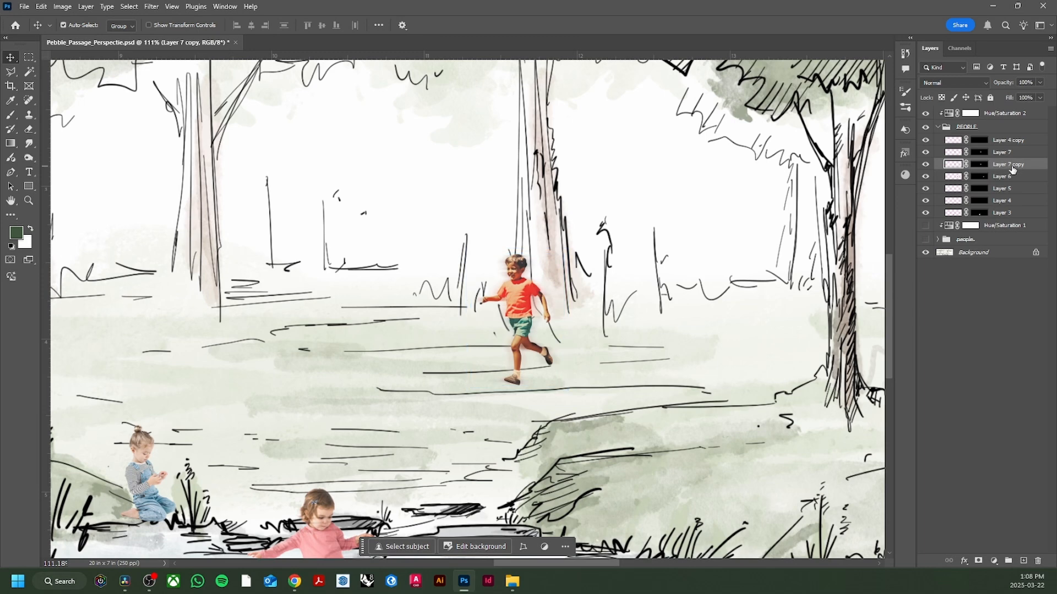
{"action": "key", "text": "ctrl+t"}
{"action": "key", "text": "Right"}
{"action": "key", "text": "Right"}
{"action": "key", "text": "Right"}
{"action": "key", "text": "Right"}
{"action": "key", "text": "Right"}
{"action": "key", "text": "Right"}
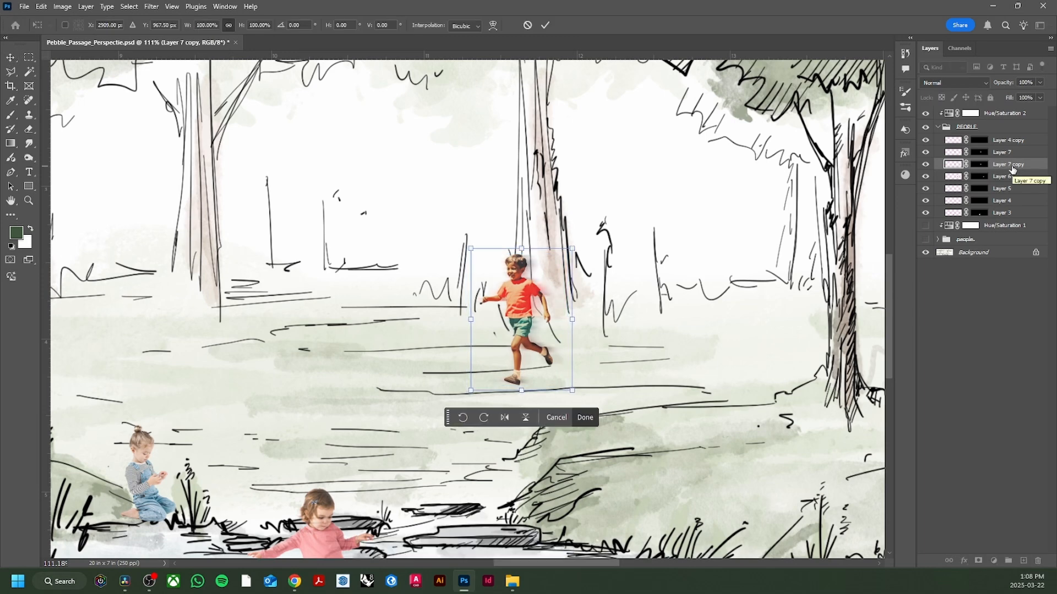
{"action": "key", "text": "Right"}
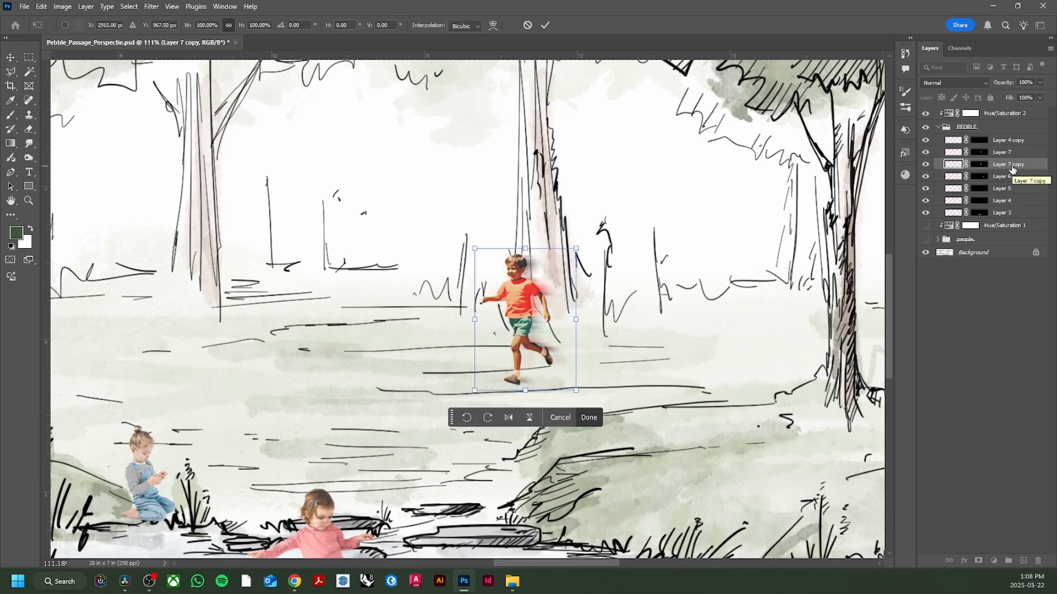
{"action": "key", "text": "Return"}
{"action": "scroll", "coordinate": [643, 344], "scroll_direction": "down", "scroll_amount": 3}
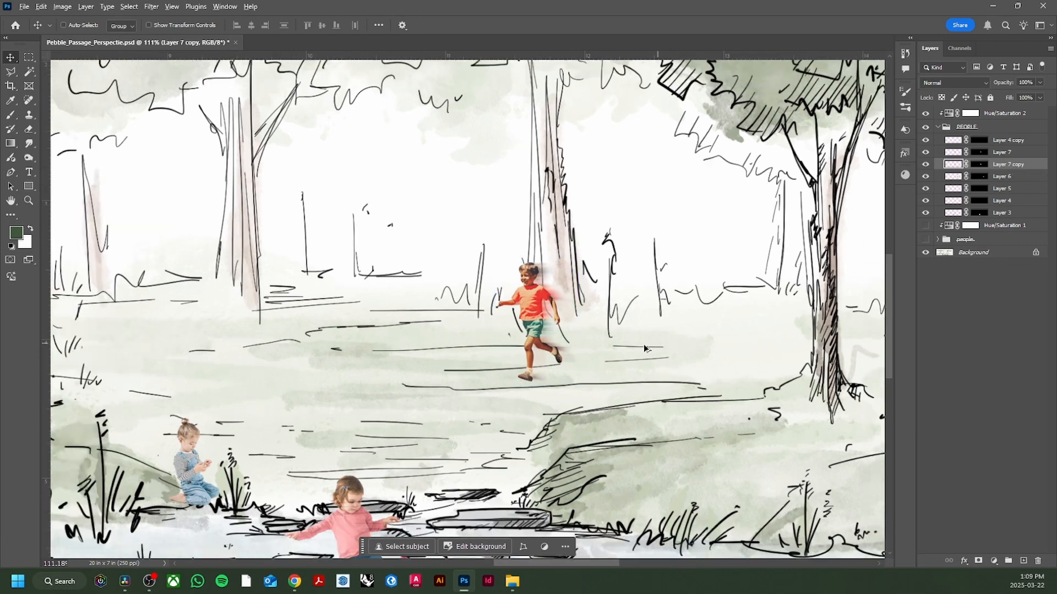
- Clip a Hue/Saturation adjustment to the sharp running boy's layer with Saturation -19 and Lightness +10
{"action": "left_click", "coordinate": [1001, 152]}
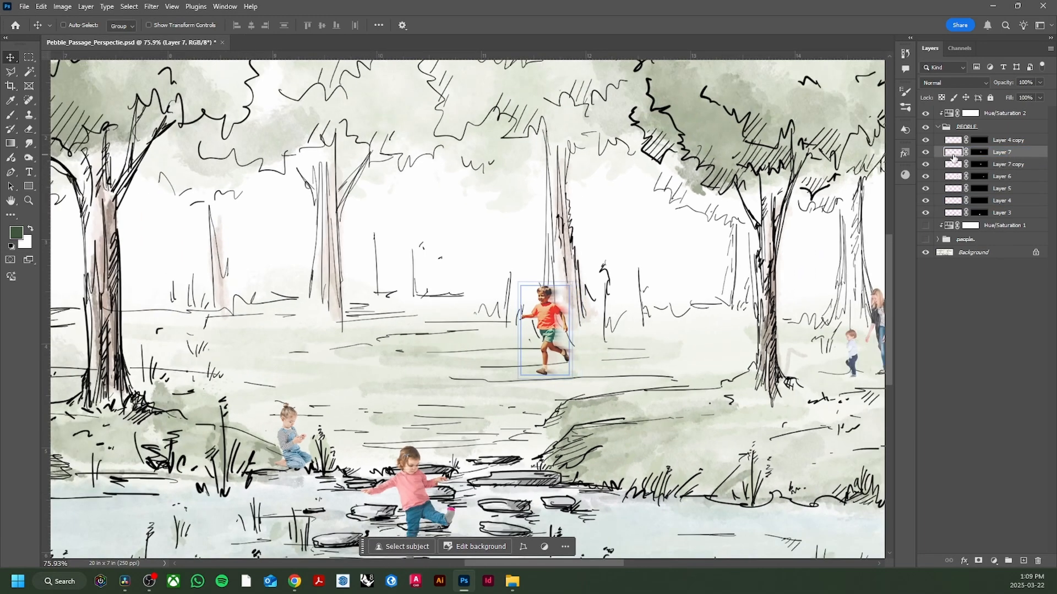
{"action": "scroll", "coordinate": [548, 331], "scroll_direction": "down", "scroll_amount": 4}
{"action": "scroll", "coordinate": [548, 331], "scroll_direction": "up", "scroll_amount": 3}
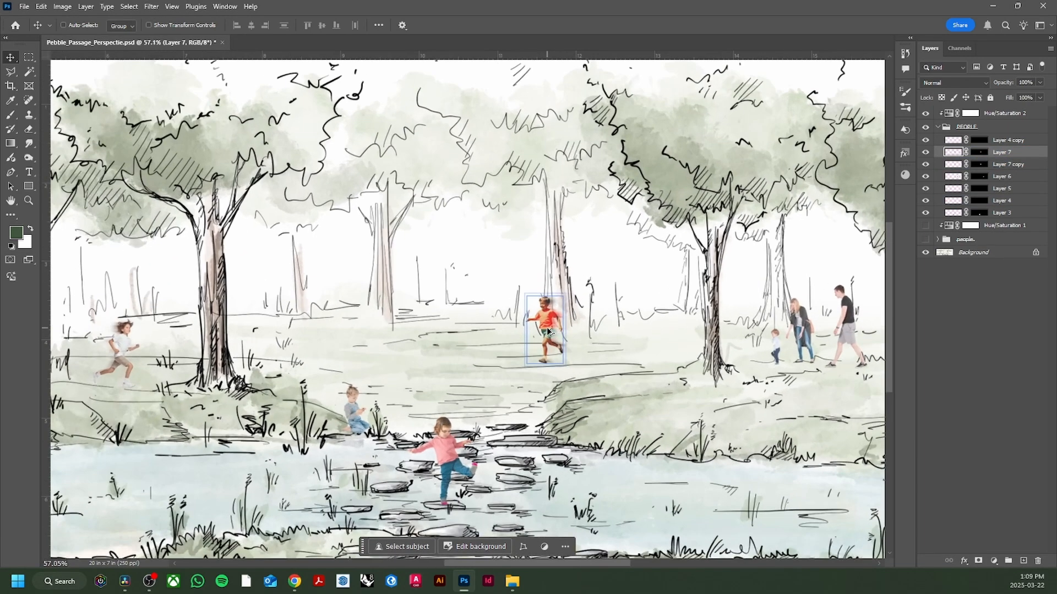
{"action": "left_click", "coordinate": [994, 561]}
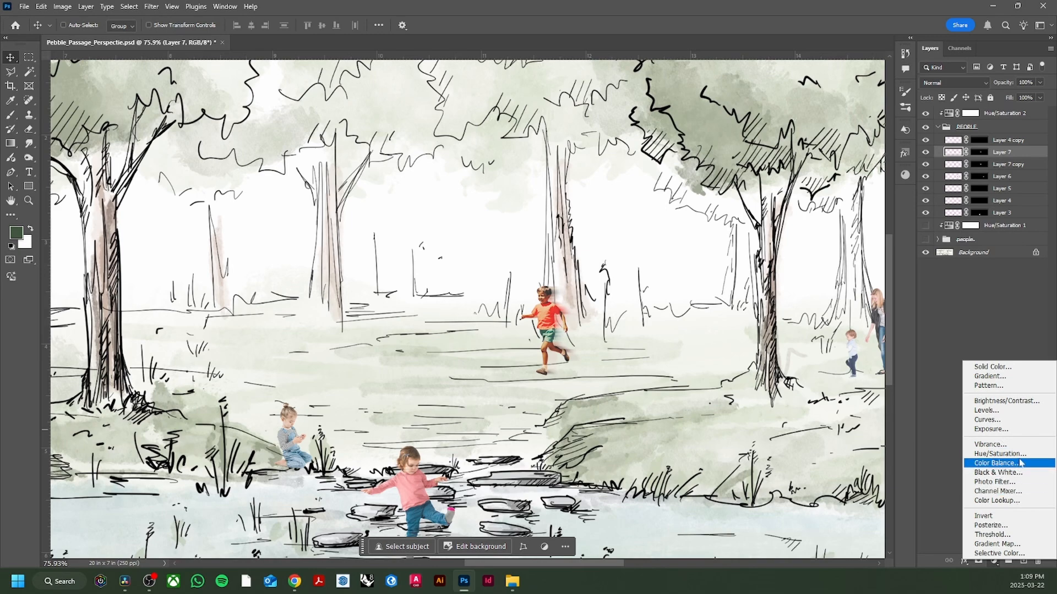
{"action": "left_click", "coordinate": [999, 454]}
{"action": "left_click", "coordinate": [946, 389], "text": "alt"}
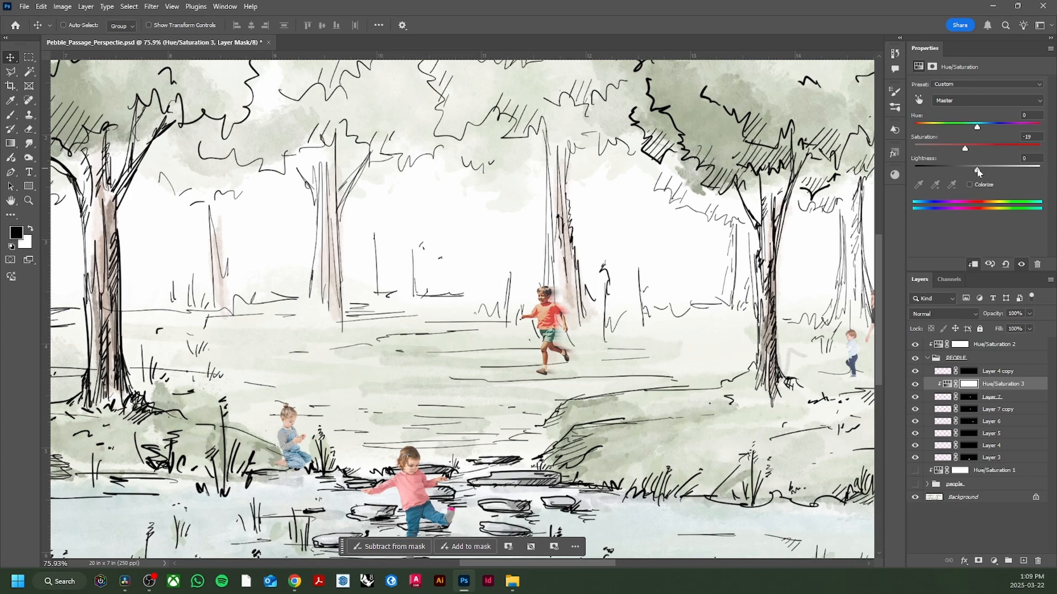
{"action": "scroll", "coordinate": [636, 381], "scroll_direction": "down", "scroll_amount": 3}
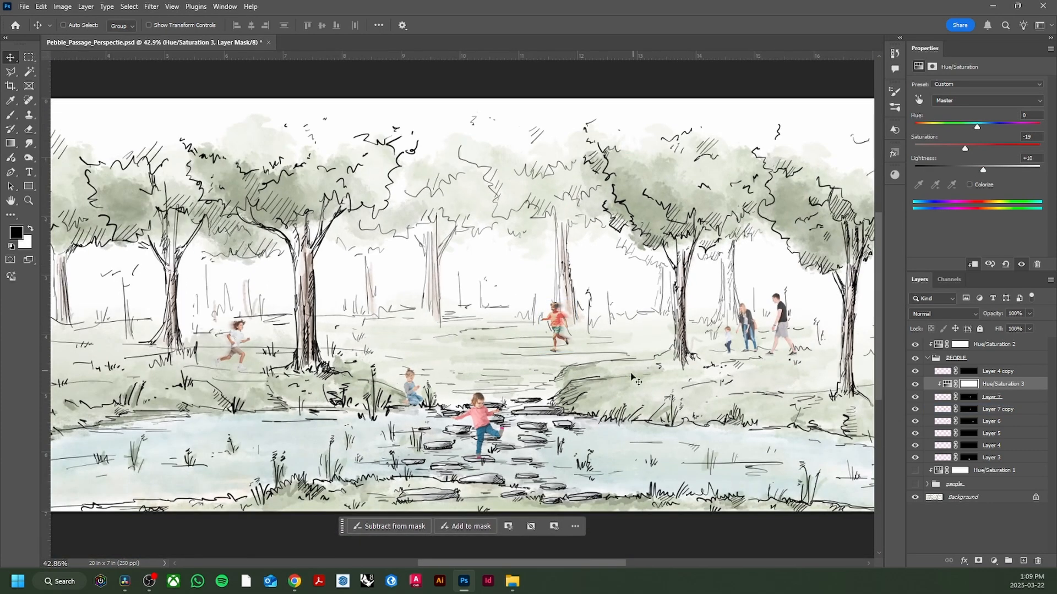
{"action": "right_click", "coordinate": [969, 50]}
{"action": "left_click", "coordinate": [960, 56]}
- Review the finished park scene in Full Screen Mode, and return to the standard view for a closer look at the figures
{"action": "scroll", "coordinate": [582, 401], "scroll_direction": "down", "scroll_amount": 1}
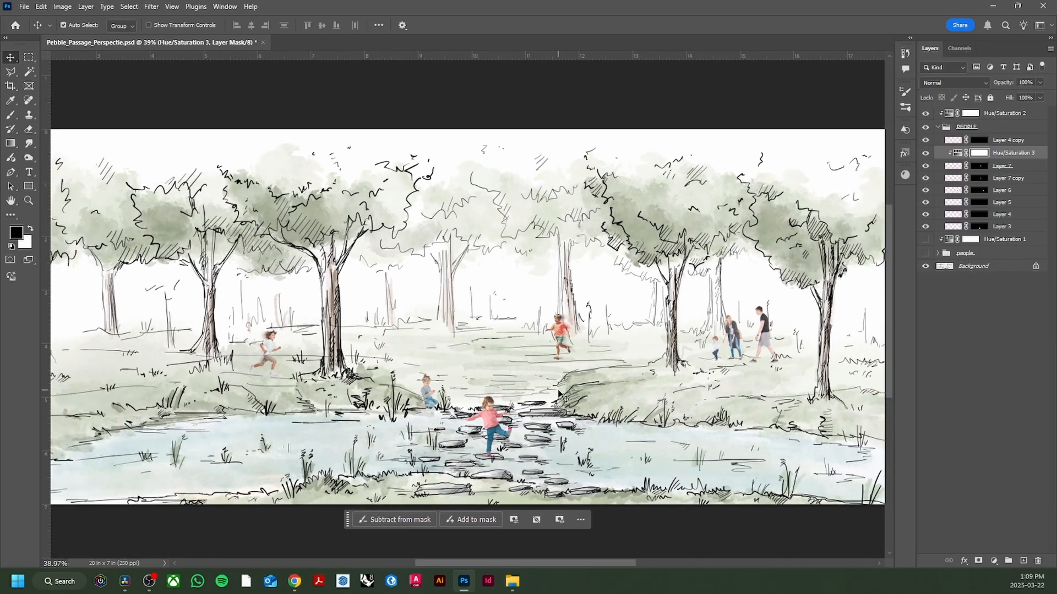
{"action": "scroll", "coordinate": [542, 396], "scroll_direction": "down", "scroll_amount": 1}
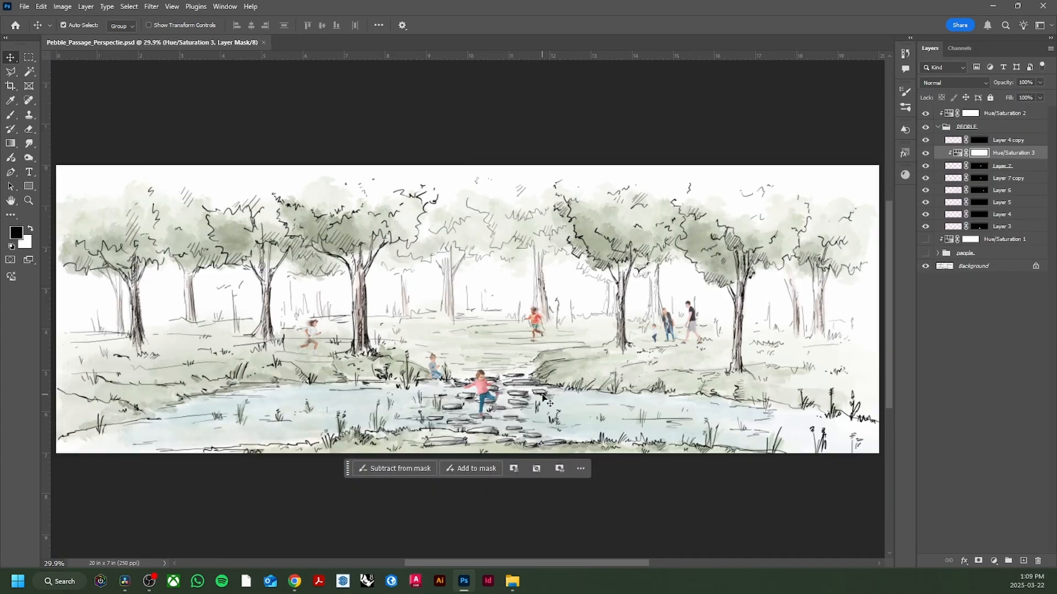
{"action": "left_click", "coordinate": [180, 7]}
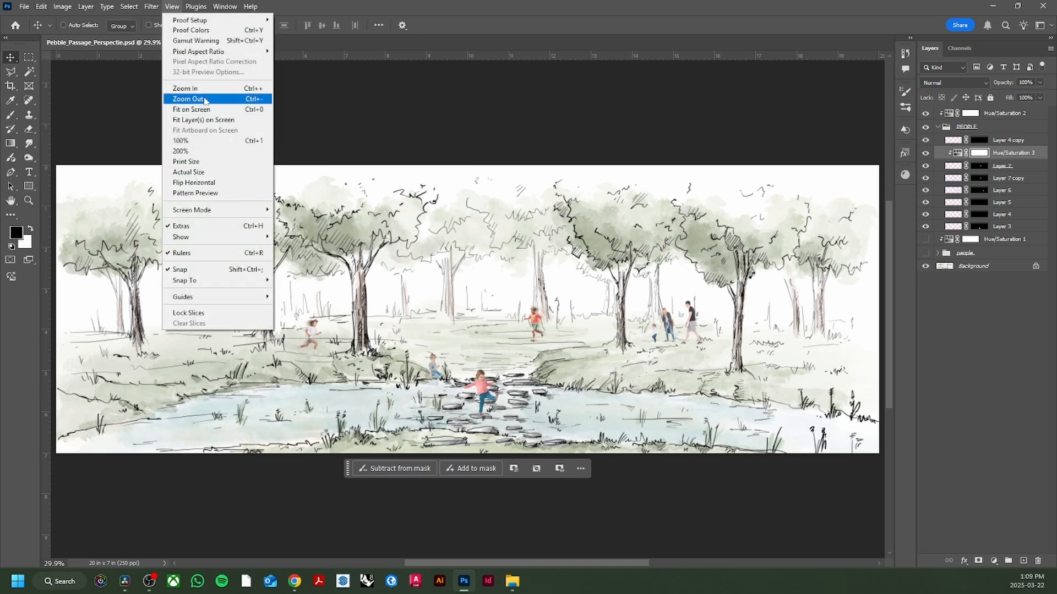
{"action": "mouse_move", "coordinate": [223, 210]}
{"action": "left_click", "coordinate": [311, 230]}
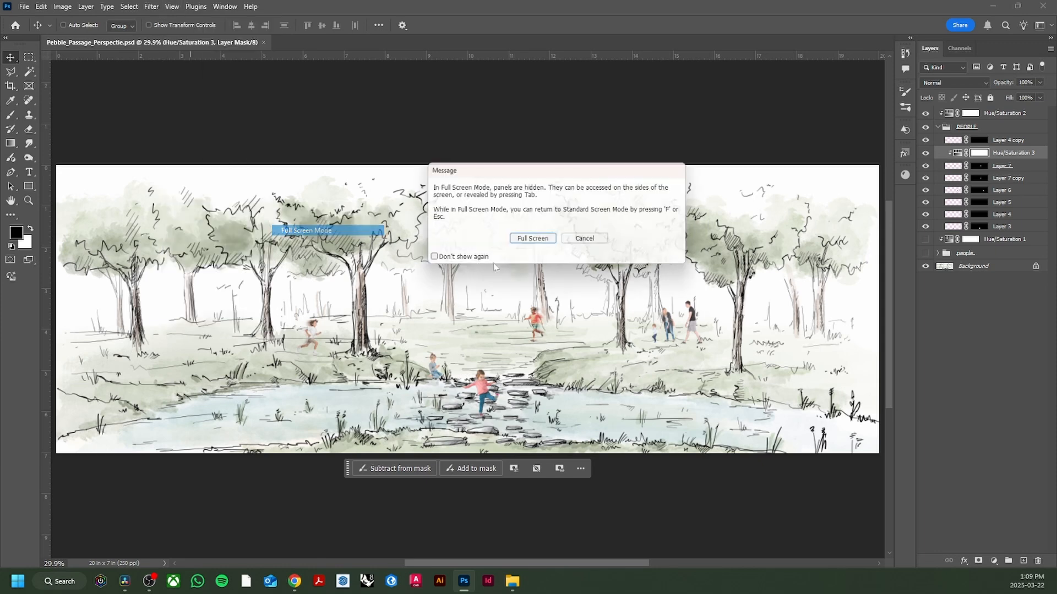
{"action": "left_click", "coordinate": [532, 238]}
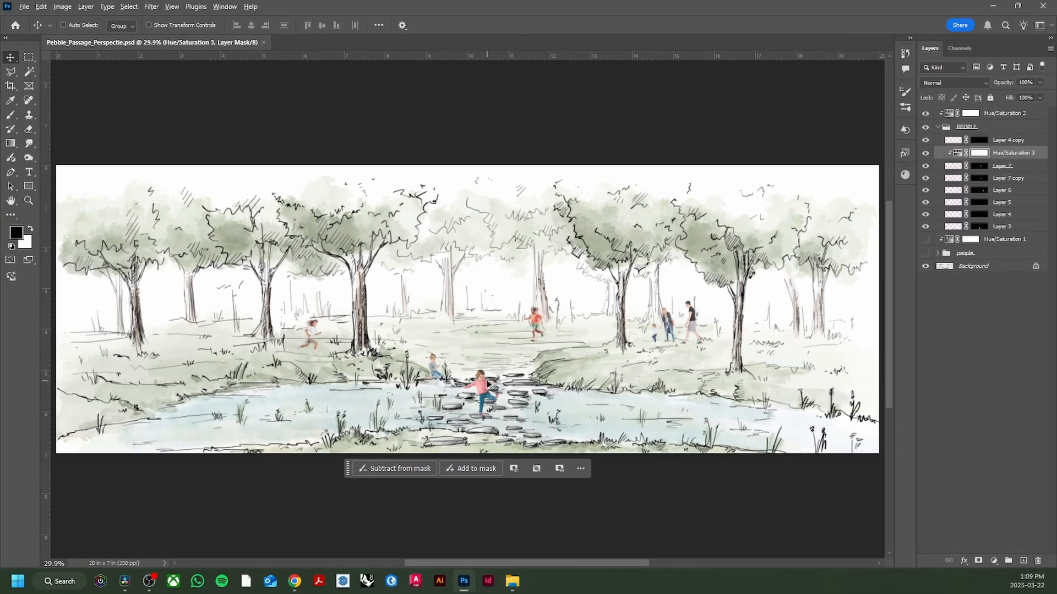
{"action": "scroll", "coordinate": [487, 384], "scroll_direction": "up", "scroll_amount": 4}
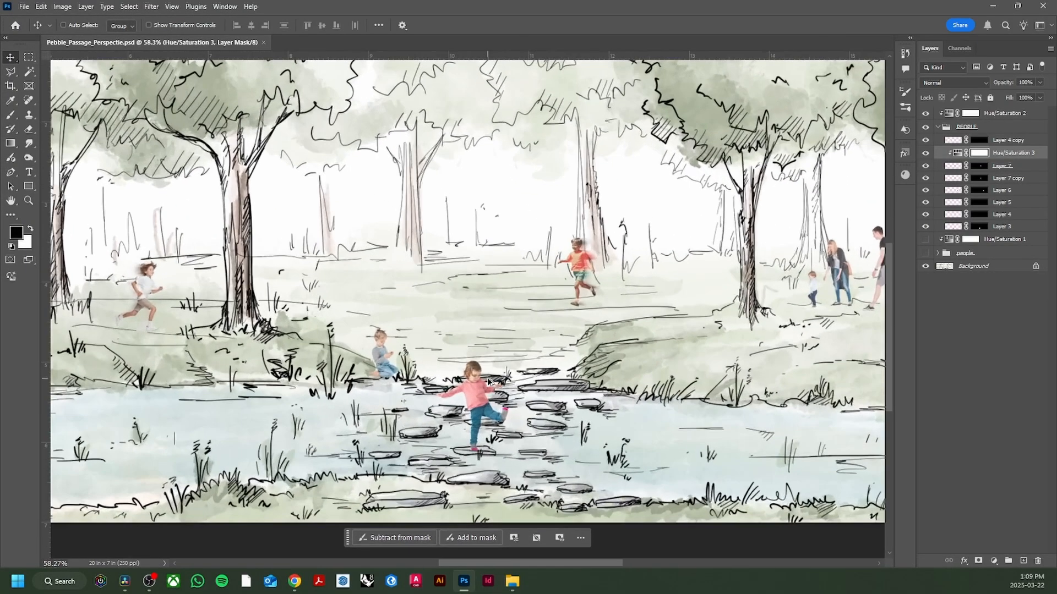
{"action": "scroll", "coordinate": [302, 347], "scroll_direction": "down", "scroll_amount": 2}
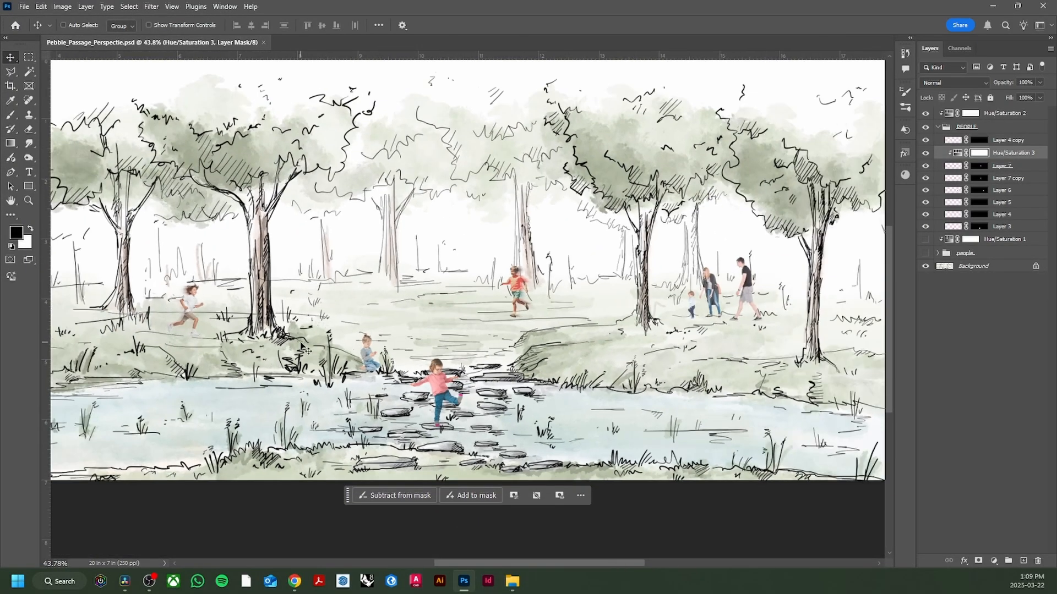
- Collapse the PEOPLE group and compare it with the lowercase people group by swapping their visibility and switching back
{"action": "left_click", "coordinate": [946, 127]}
{"action": "left_click", "coordinate": [938, 127]}
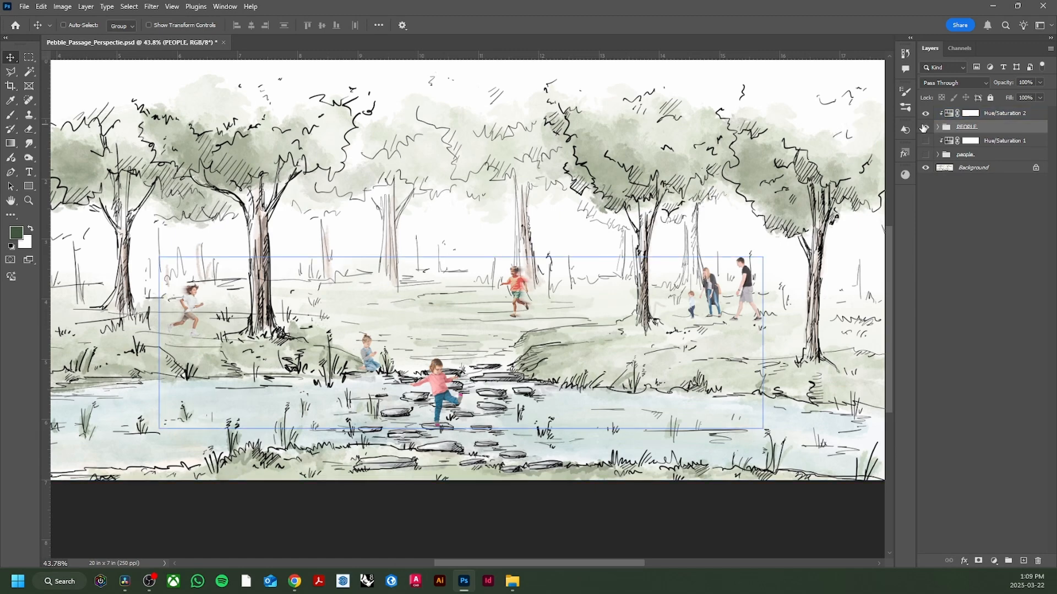
{"action": "left_click", "coordinate": [925, 128]}
{"action": "left_click", "coordinate": [926, 155]}
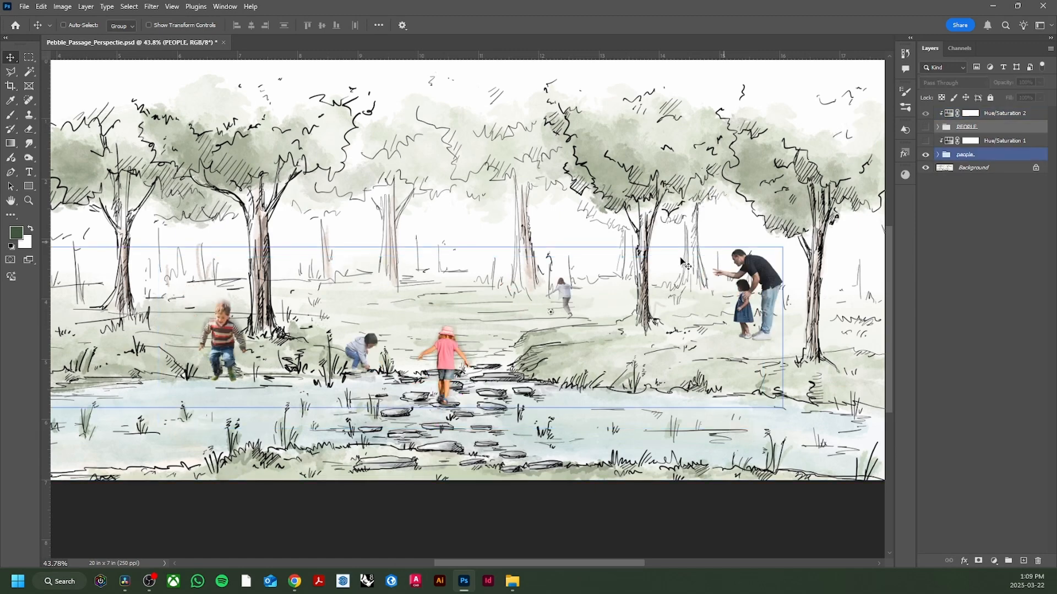
{"action": "scroll", "coordinate": [433, 345], "scroll_direction": "down", "scroll_amount": 2}
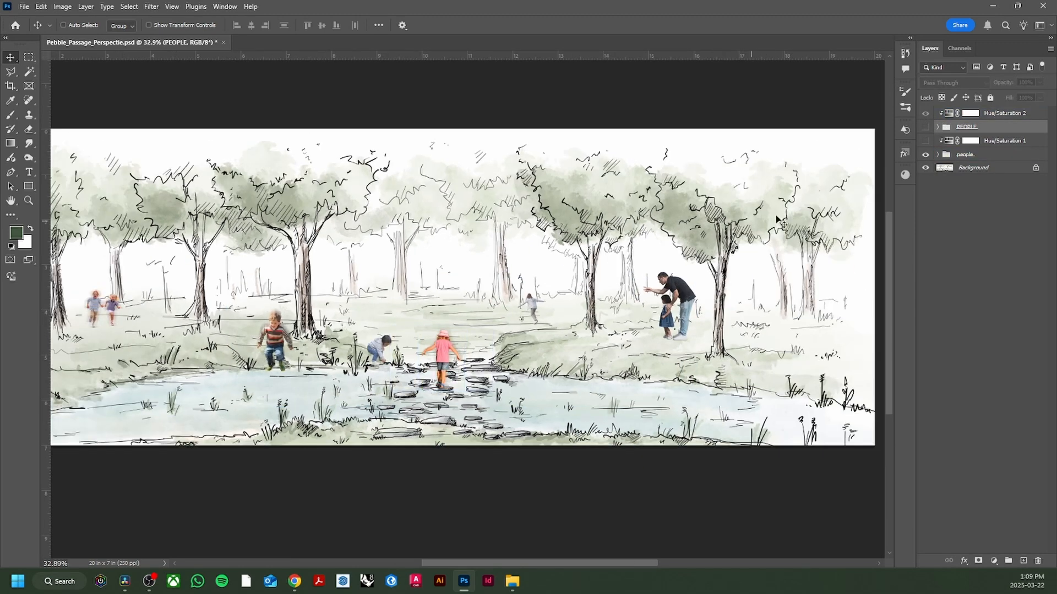
{"action": "left_click", "coordinate": [925, 127]}
{"action": "left_click", "coordinate": [925, 154]}
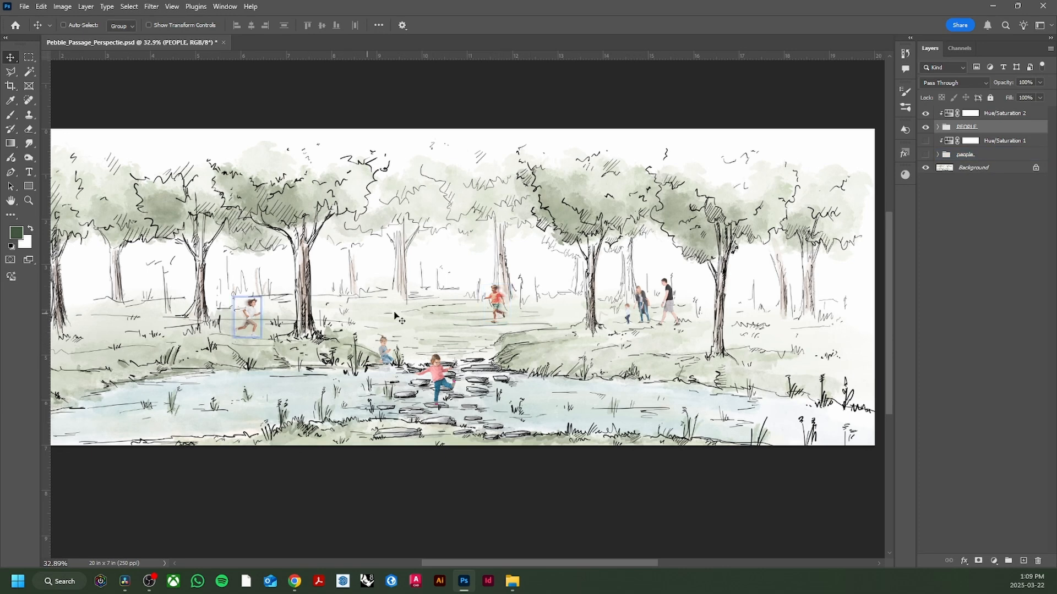
- Show the lowercase people group in place of the PEOPLE group and examine that version of the scene up close and as a whole
{"action": "left_click", "coordinate": [925, 155]}
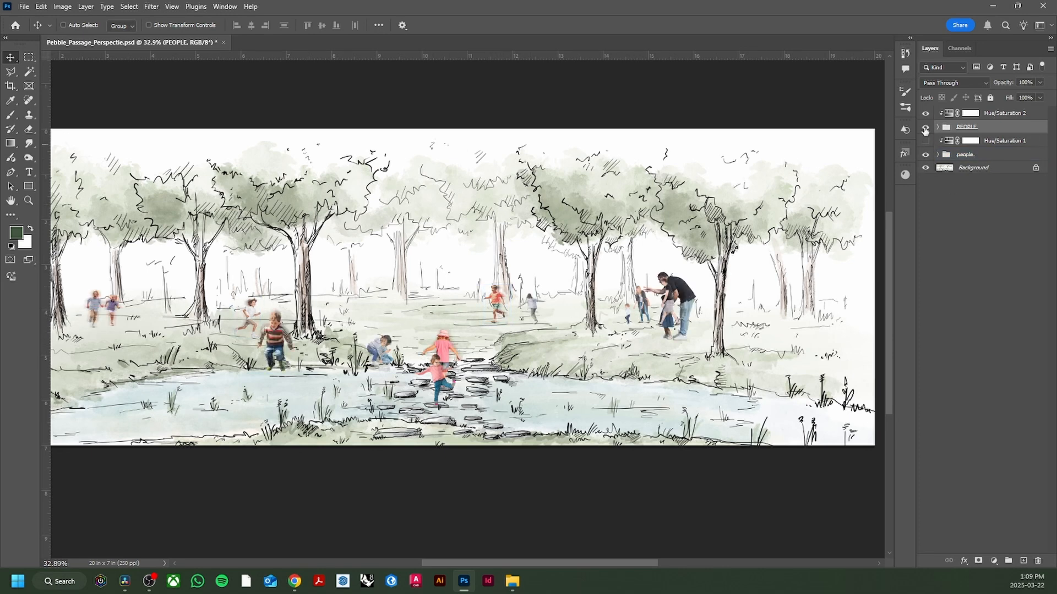
{"action": "left_click", "coordinate": [926, 128]}
{"action": "scroll", "coordinate": [373, 358], "scroll_direction": "up", "scroll_amount": 2}
{"action": "scroll", "coordinate": [372, 358], "scroll_direction": "up", "scroll_amount": 5}
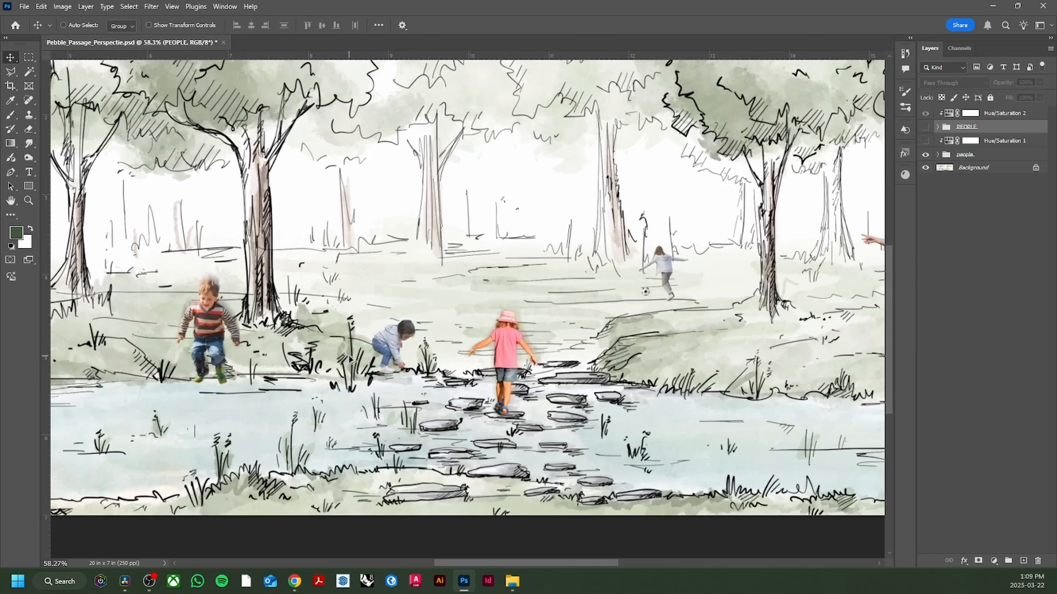
{"action": "scroll", "coordinate": [401, 354], "scroll_direction": "down", "scroll_amount": 8}
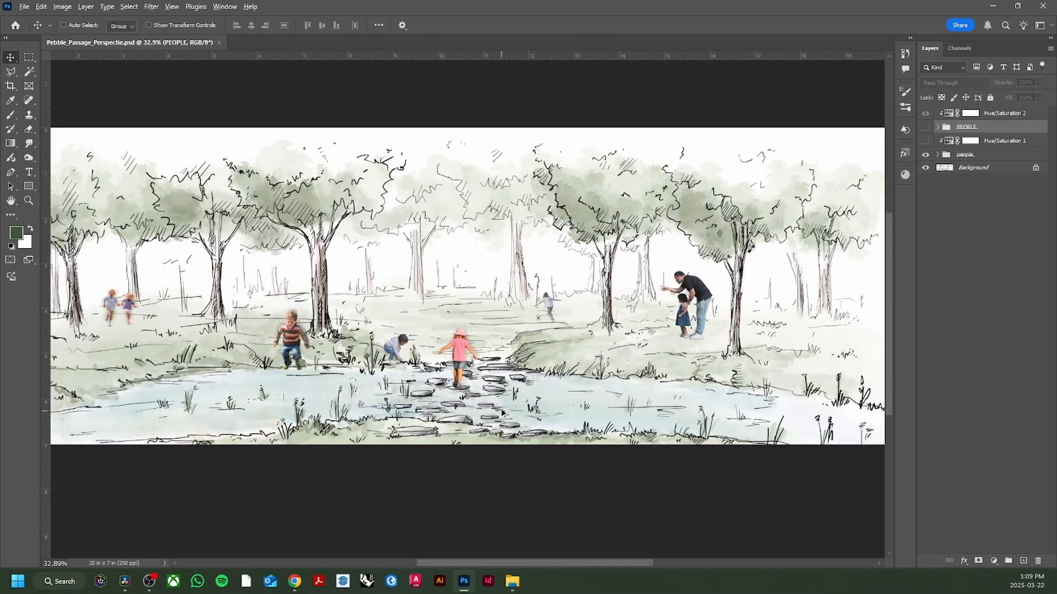
{"action": "scroll", "coordinate": [439, 407], "scroll_direction": "down", "scroll_amount": 2}
{"action": "scroll", "coordinate": [438, 407], "scroll_direction": "up", "scroll_amount": 3}
{"action": "scroll", "coordinate": [439, 407], "scroll_direction": "down", "scroll_amount": 1}
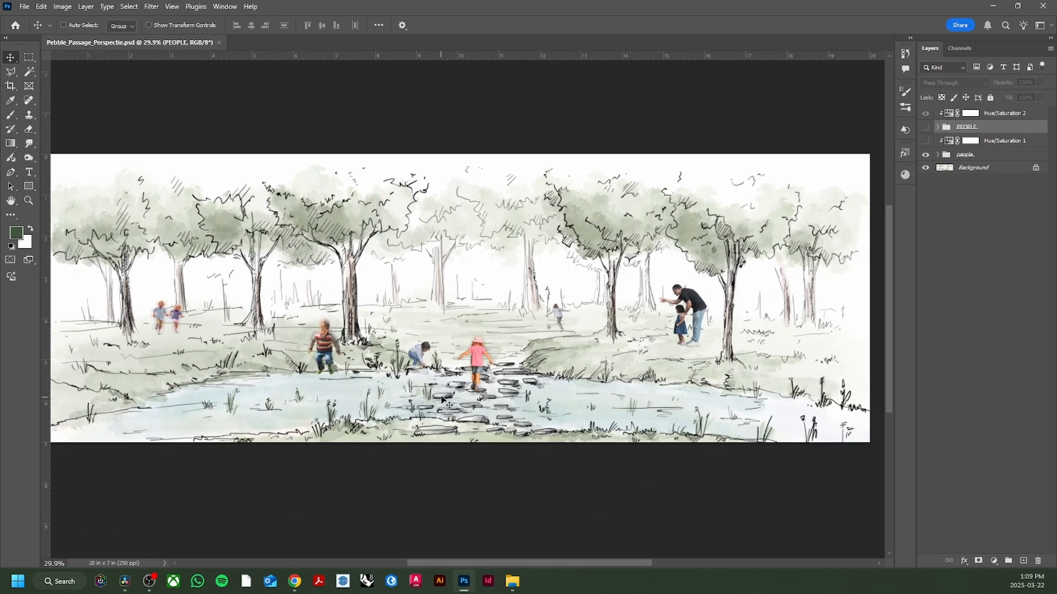